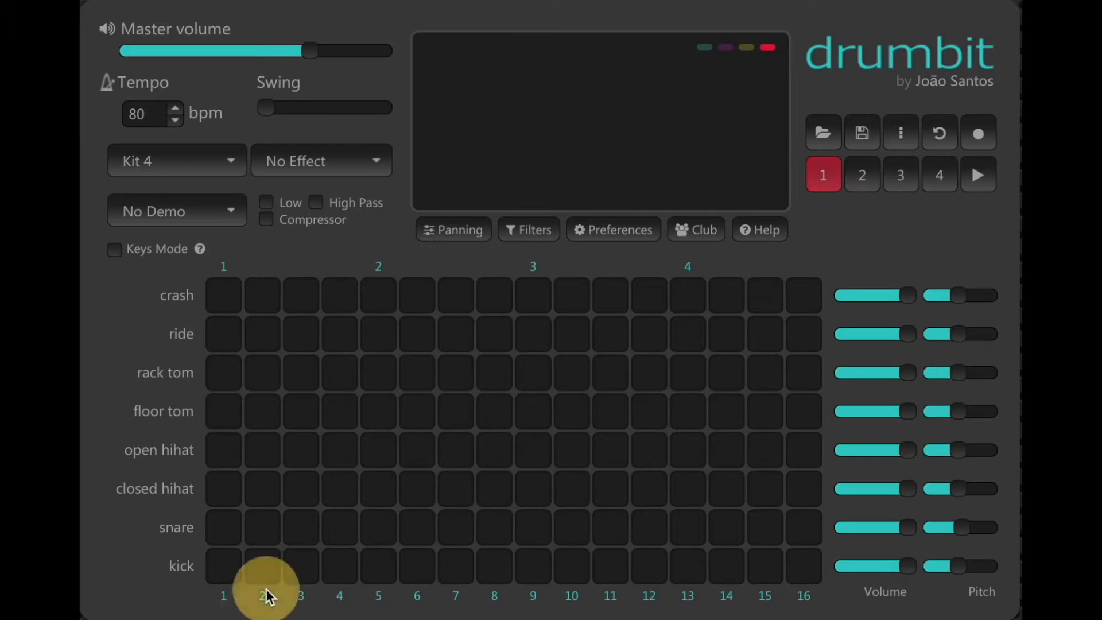
pyautogui.click(295, 596)
pyautogui.click(340, 596)
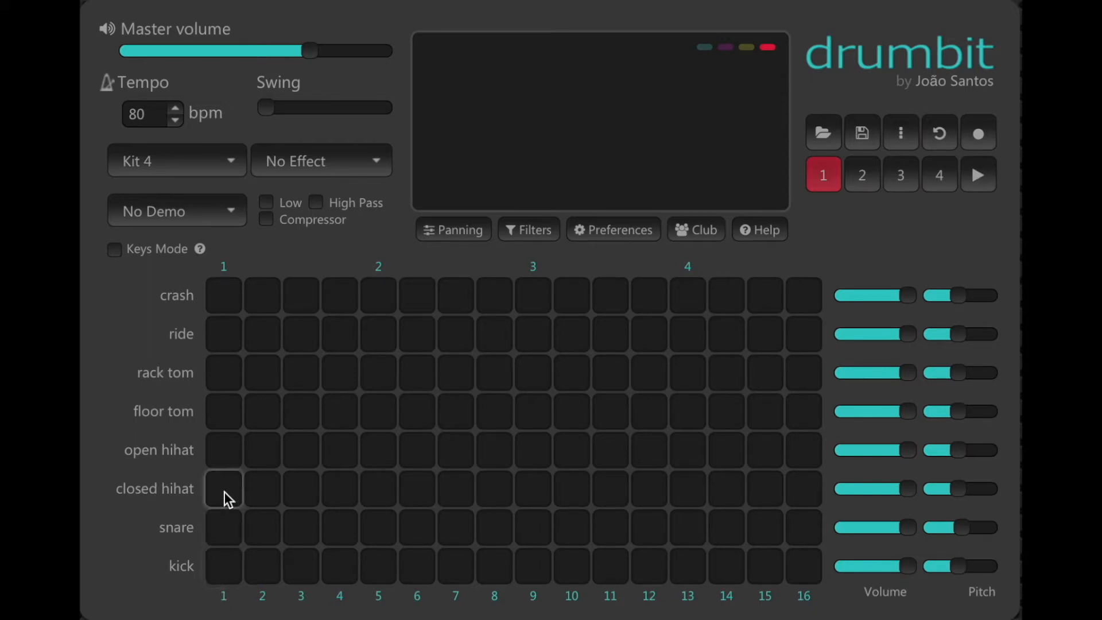
pyautogui.click(235, 165)
pyautogui.click(236, 163)
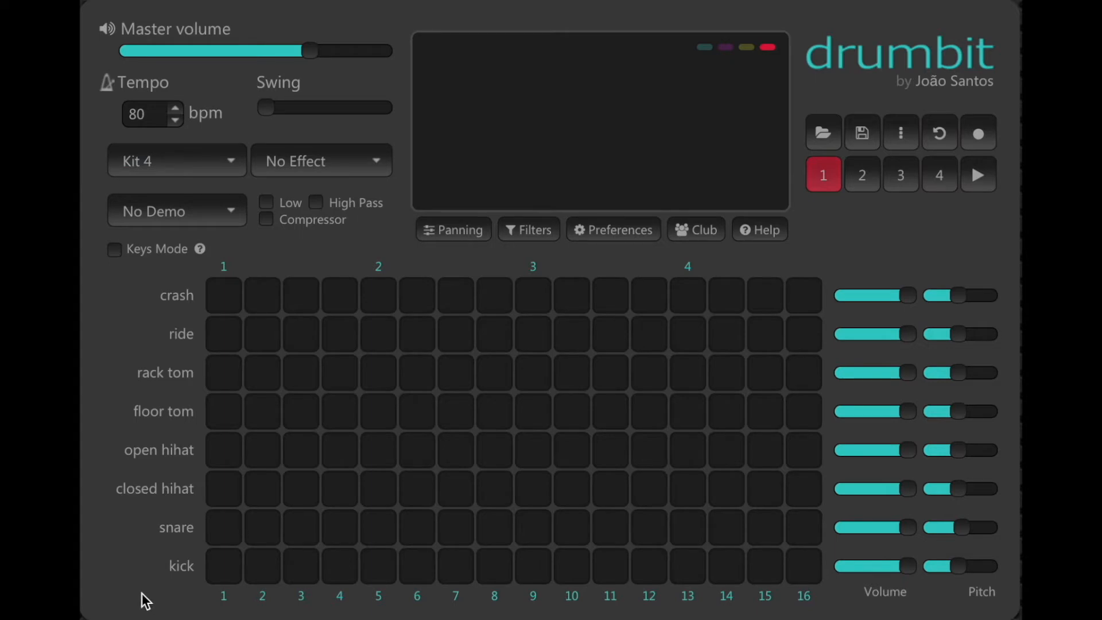
# Place kick hits on steps 1 and 9, then play the pattern briefly to preview it
pyautogui.click(215, 573)
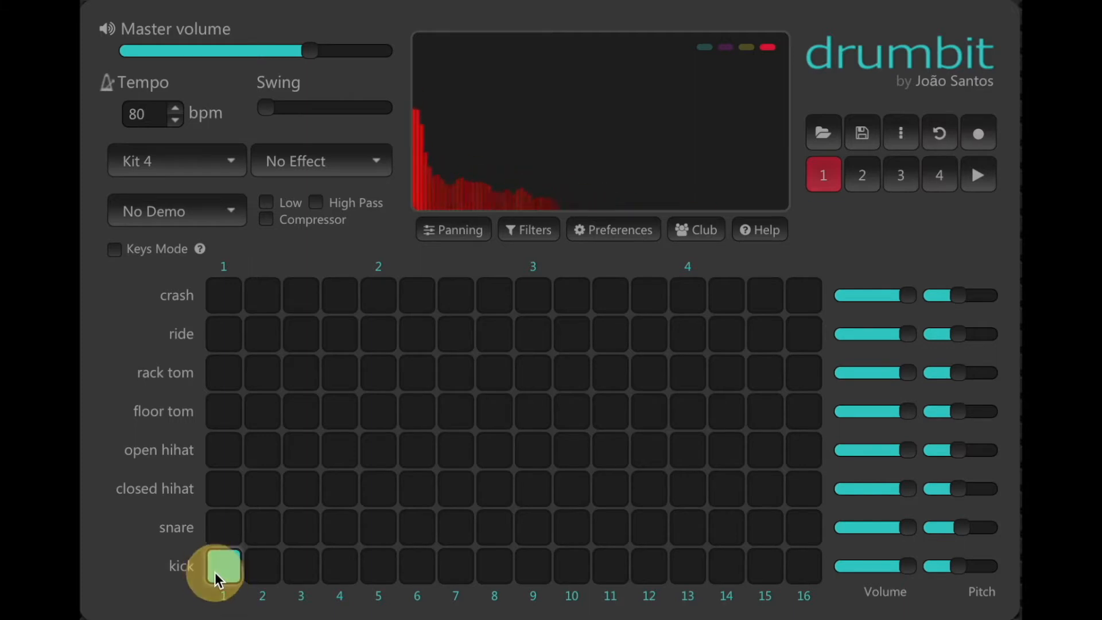
pyautogui.click(540, 565)
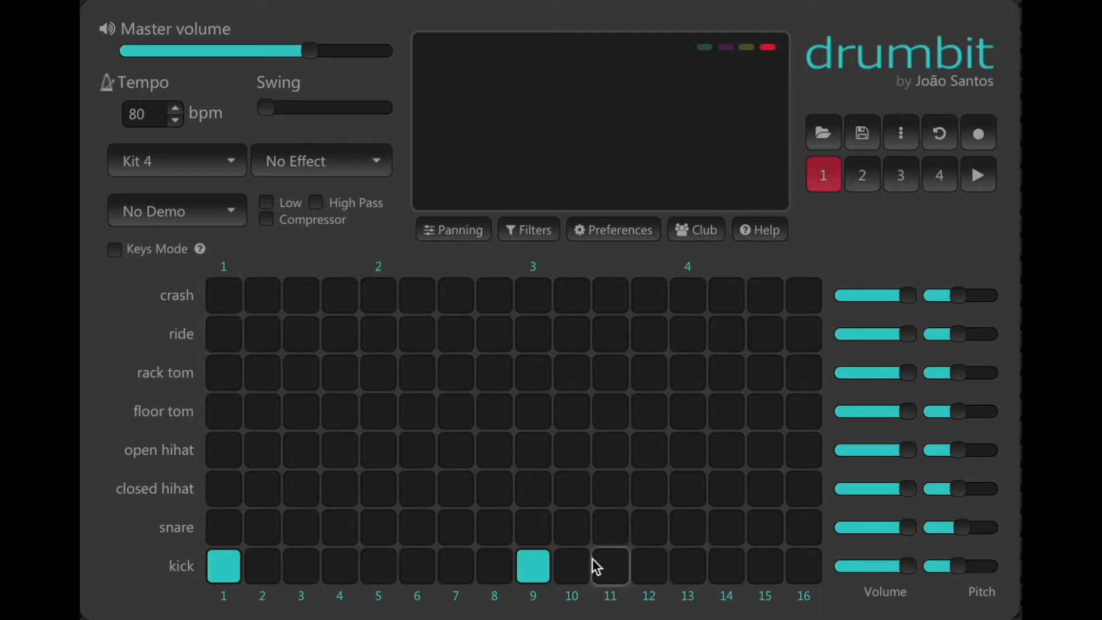
pyautogui.click(527, 574)
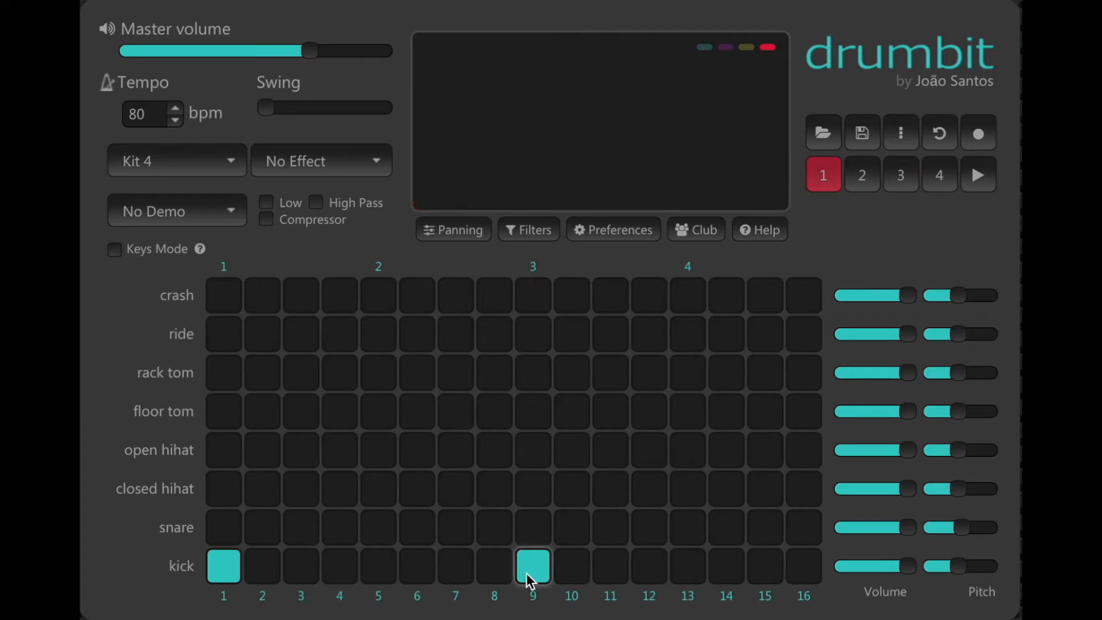
pyautogui.click(386, 564)
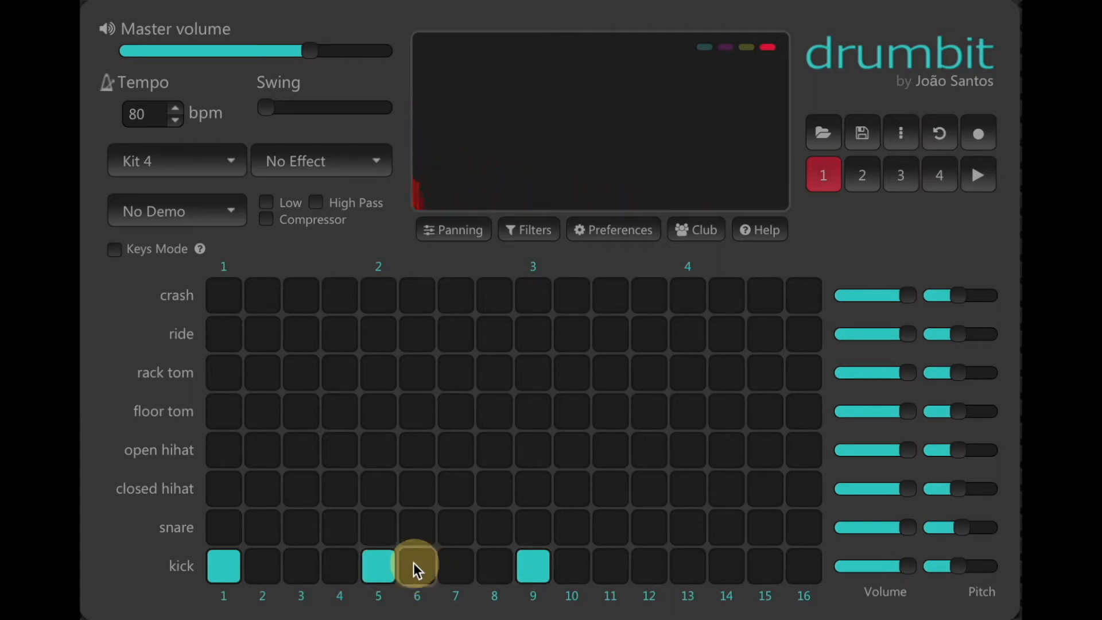
pyautogui.click(386, 564)
pyautogui.press('space')
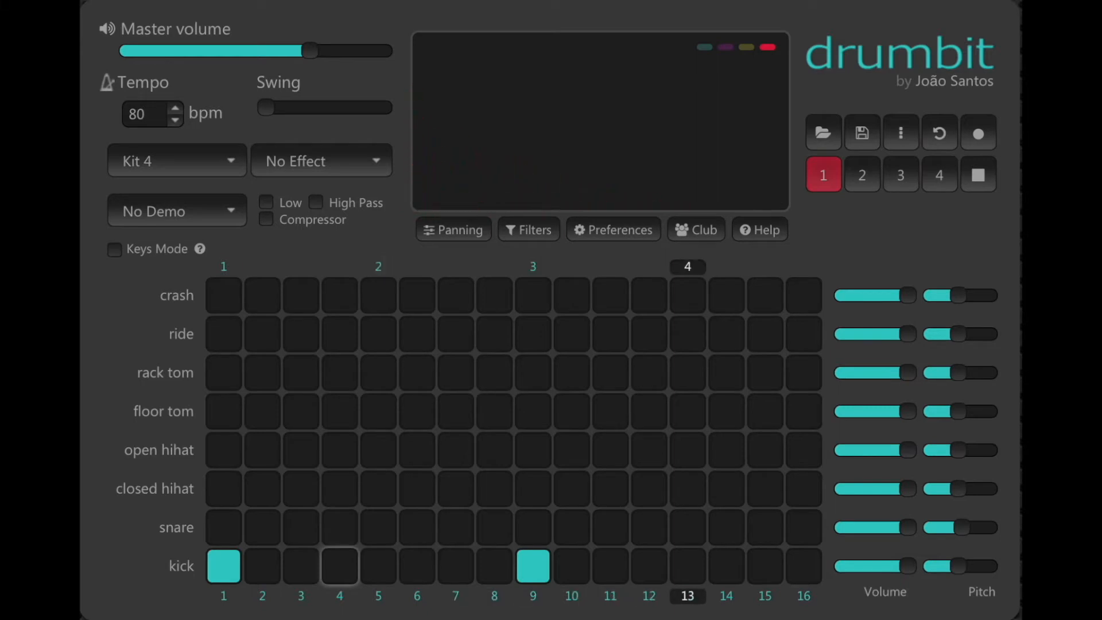
pyautogui.press('space')
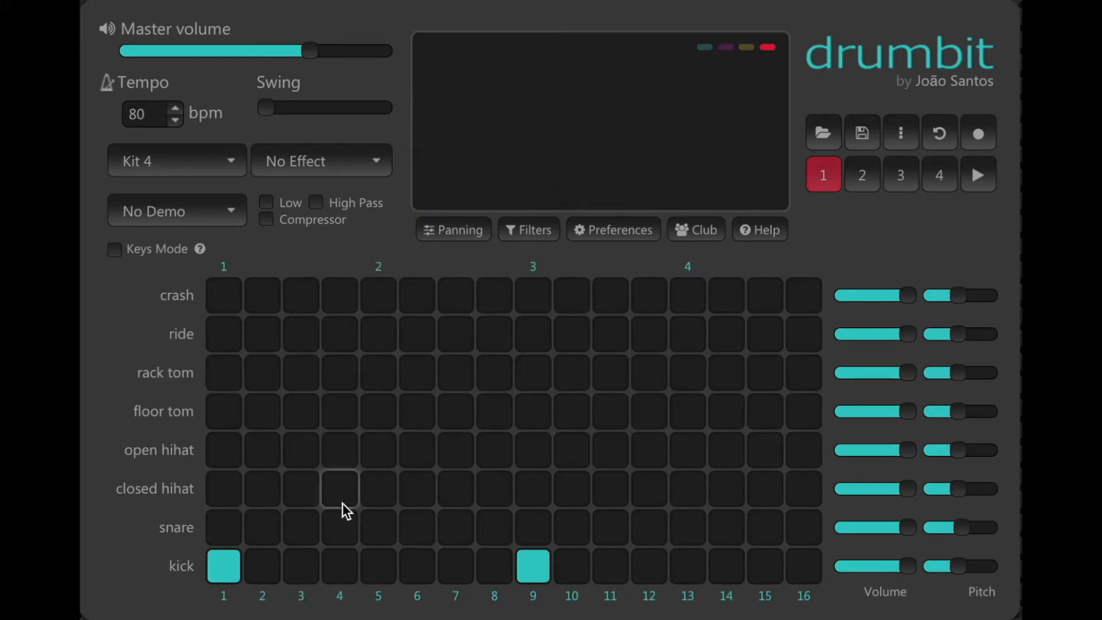
# Add snare hits on steps 5 and 13, then play the pattern briefly to preview it
pyautogui.click(370, 526)
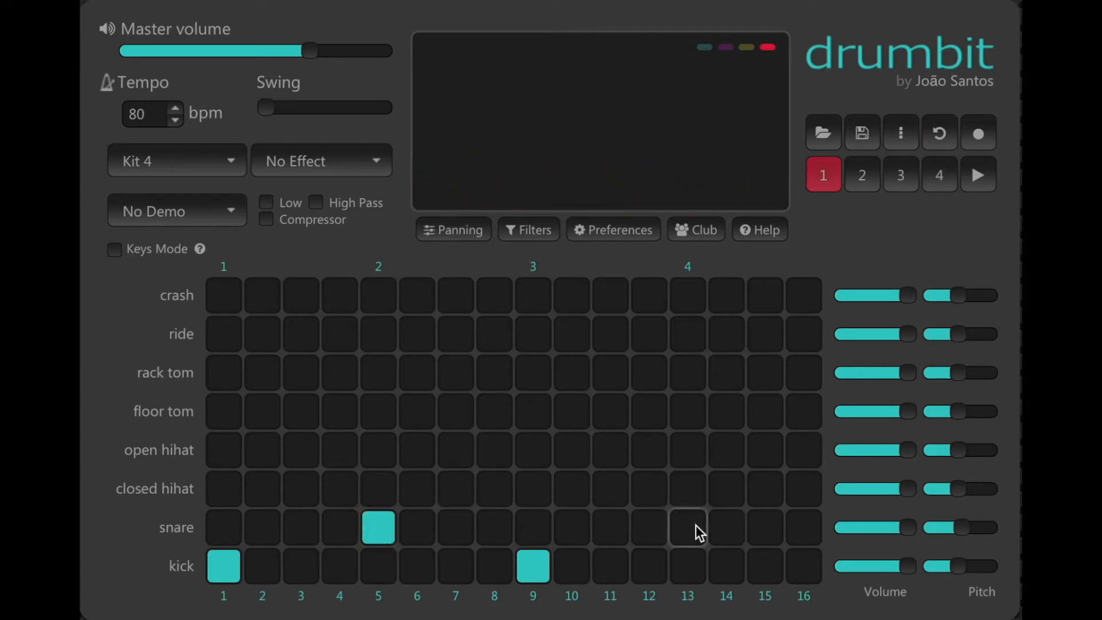
pyautogui.click(696, 525)
pyautogui.click(366, 541)
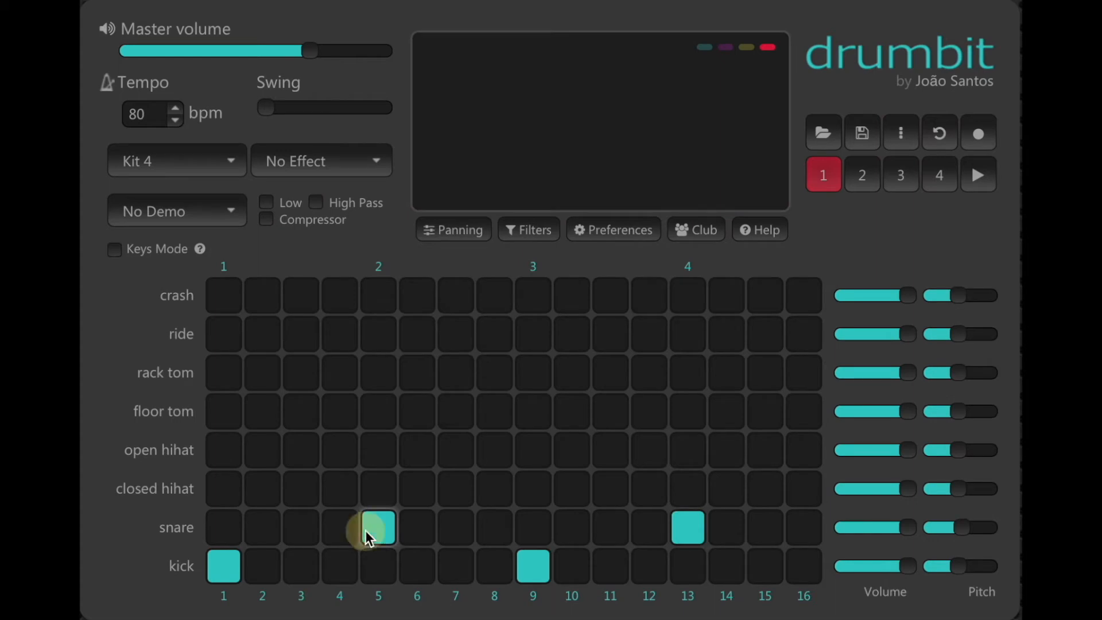
pyautogui.click(694, 526)
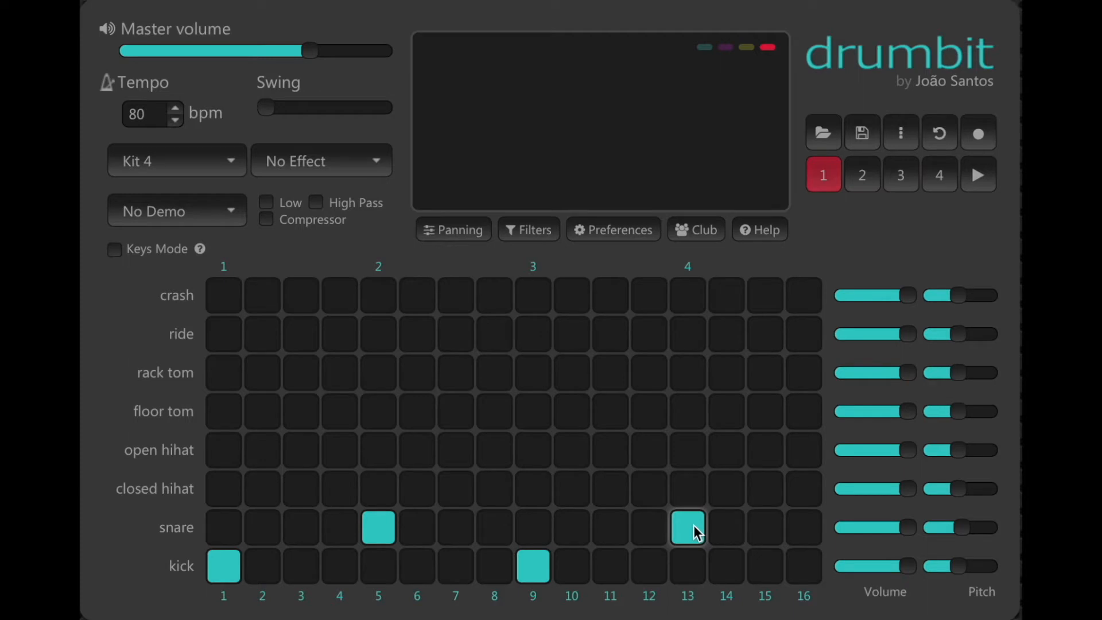
pyautogui.press('space')
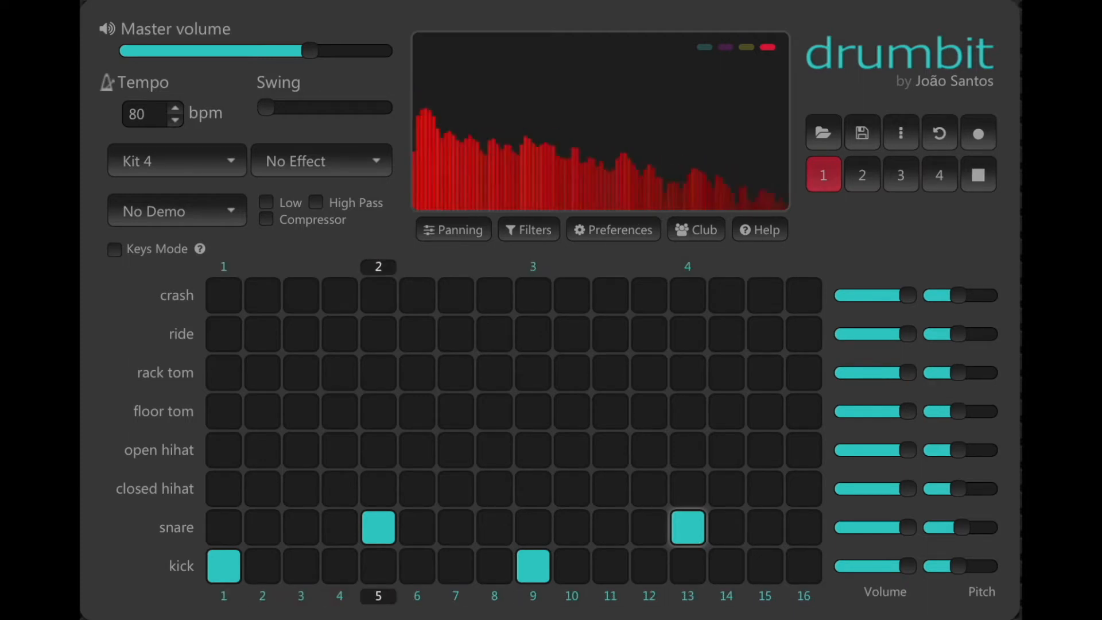
pyautogui.press('space')
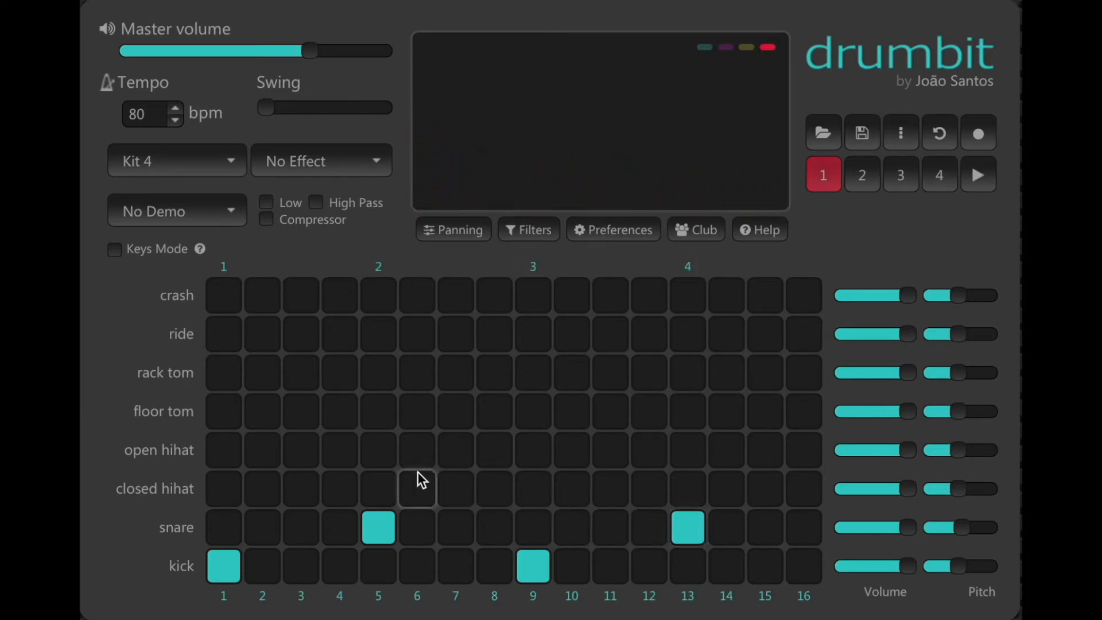
# Fill the closed hi-hat row with hits on every odd step from 1 to 15
pyautogui.click(232, 494)
pyautogui.click(294, 494)
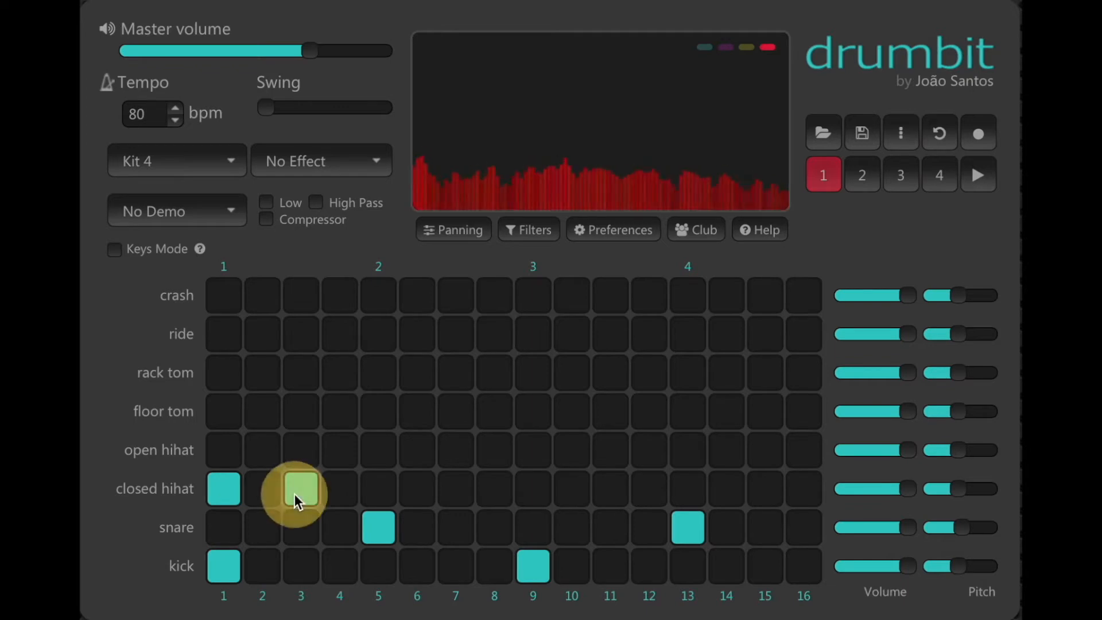
pyautogui.click(373, 492)
pyautogui.click(454, 492)
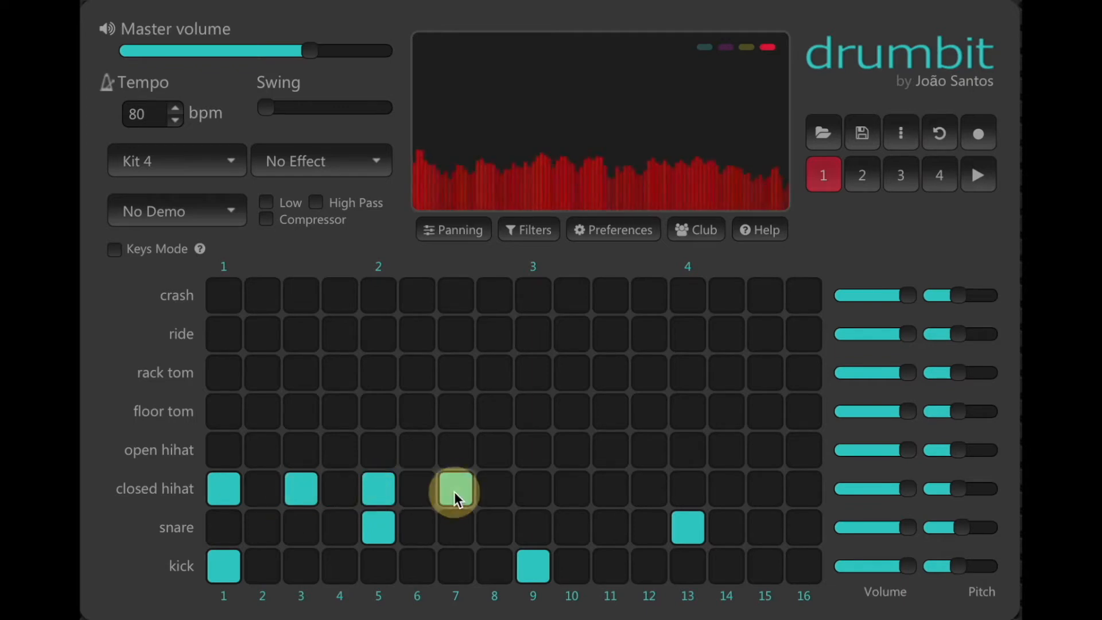
pyautogui.click(531, 490)
pyautogui.click(611, 497)
pyautogui.click(692, 493)
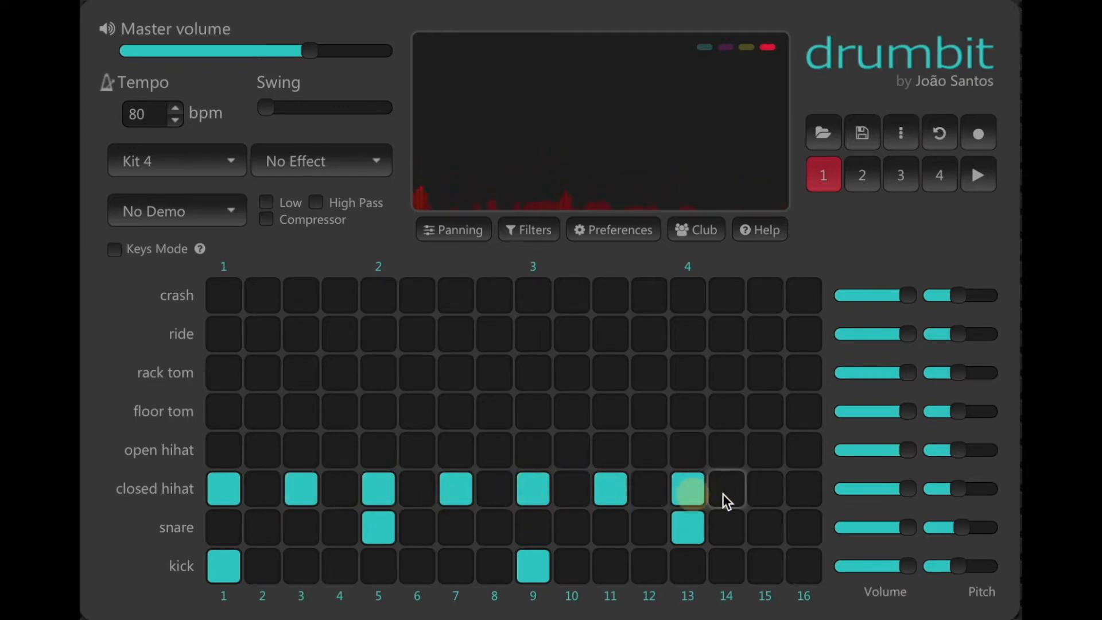
pyautogui.click(765, 493)
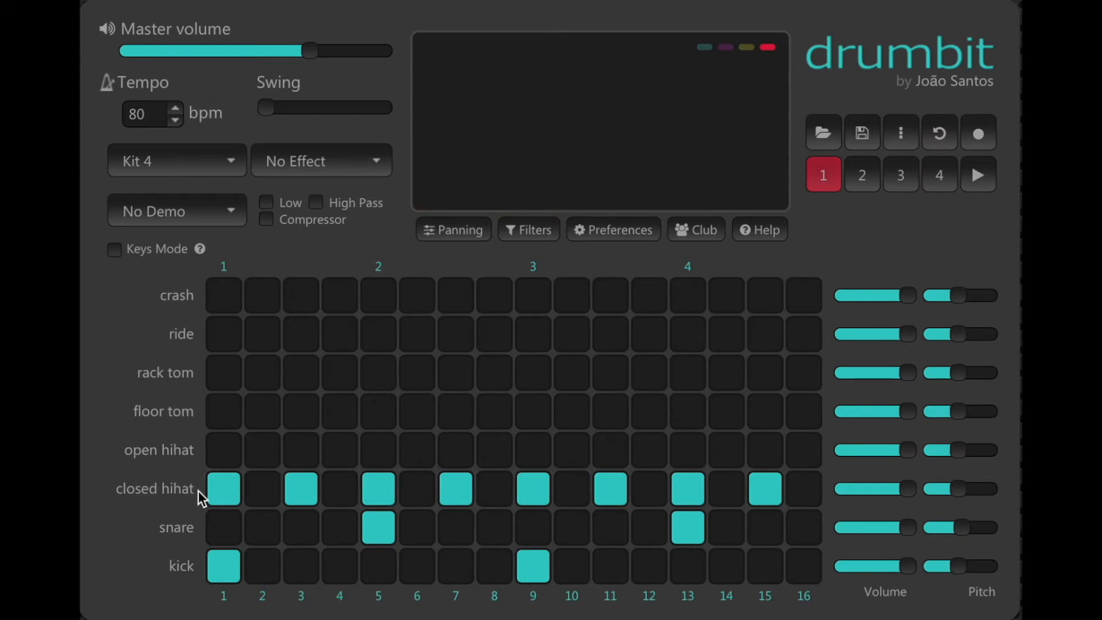
# Experiment with closed hi-hat hits on steps 2 to 4, restore the odd-step hi-hat pattern, and preview the beat
pyautogui.click(222, 489)
pyautogui.click(221, 489)
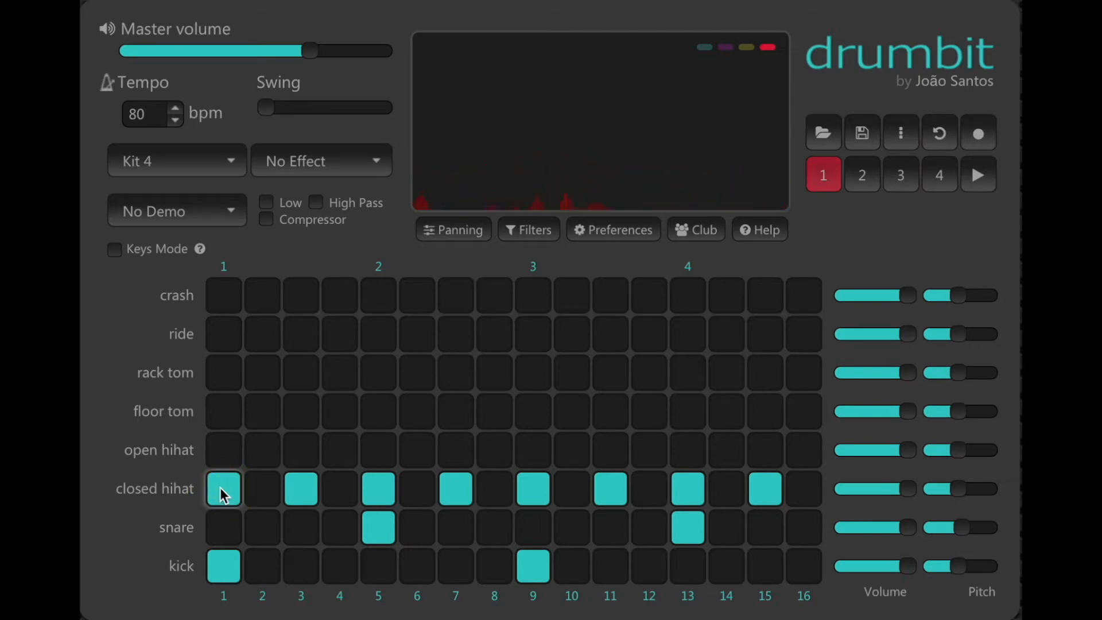
pyautogui.click(308, 490)
pyautogui.click(253, 489)
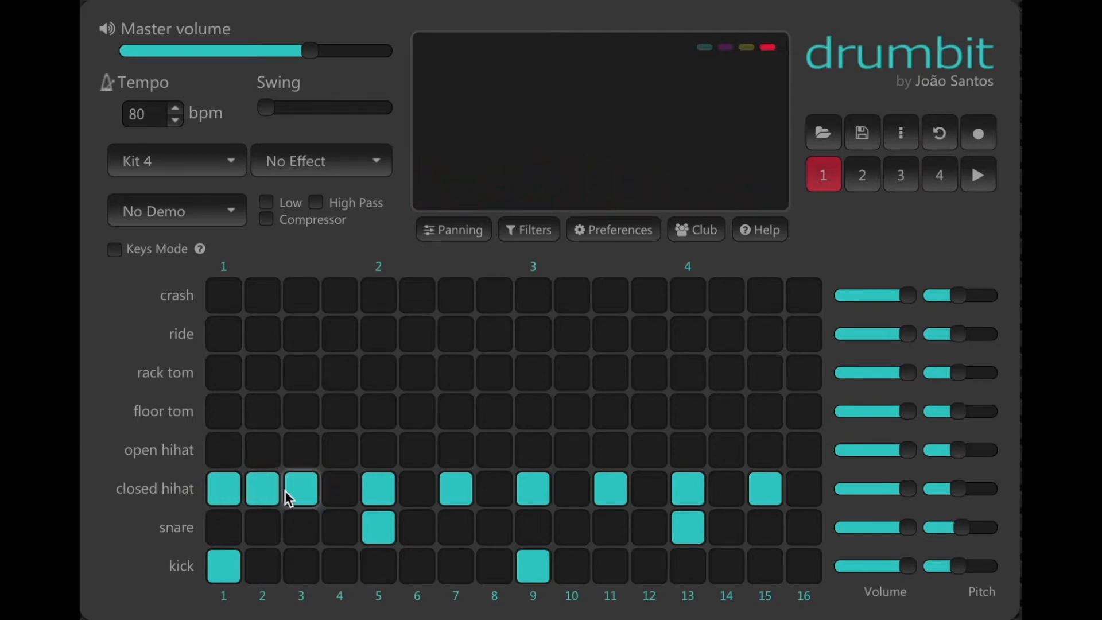
pyautogui.click(337, 489)
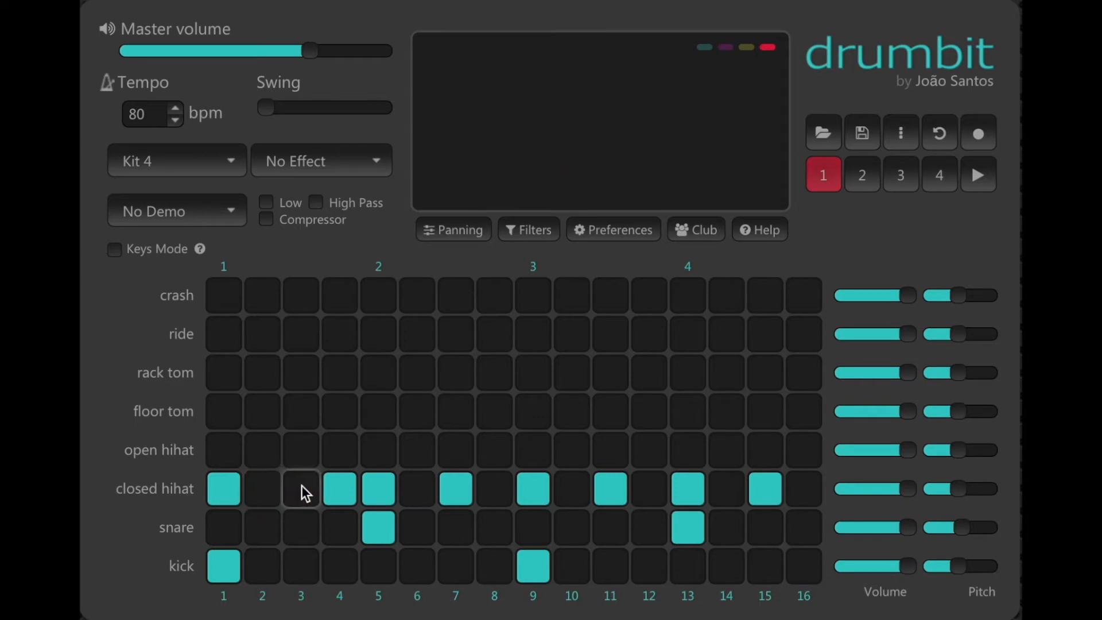
pyautogui.click(301, 489)
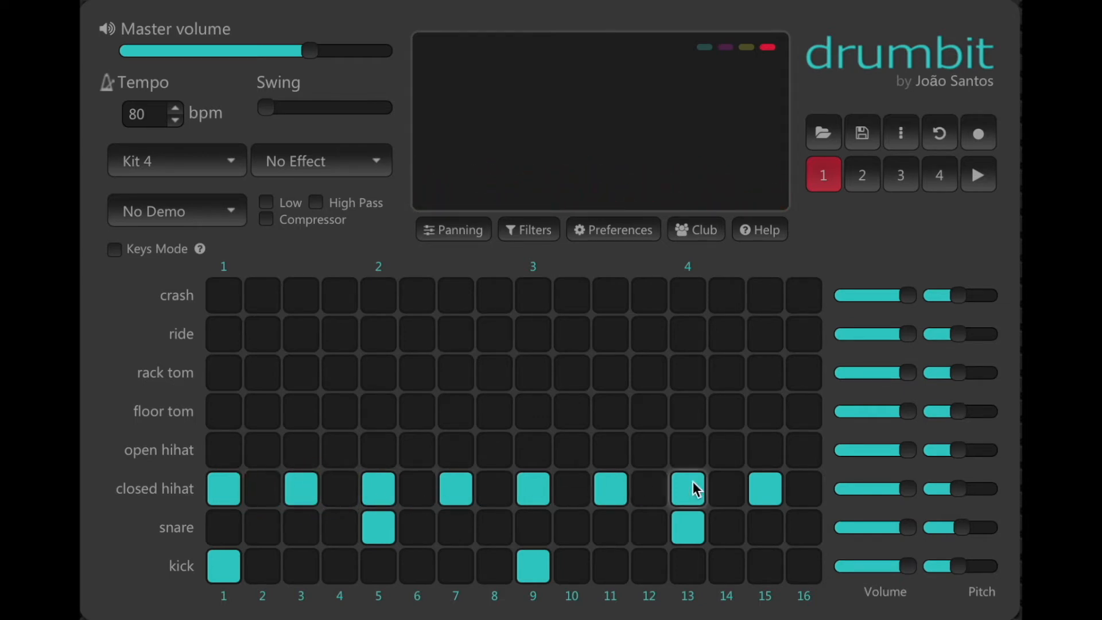
pyautogui.press('space')
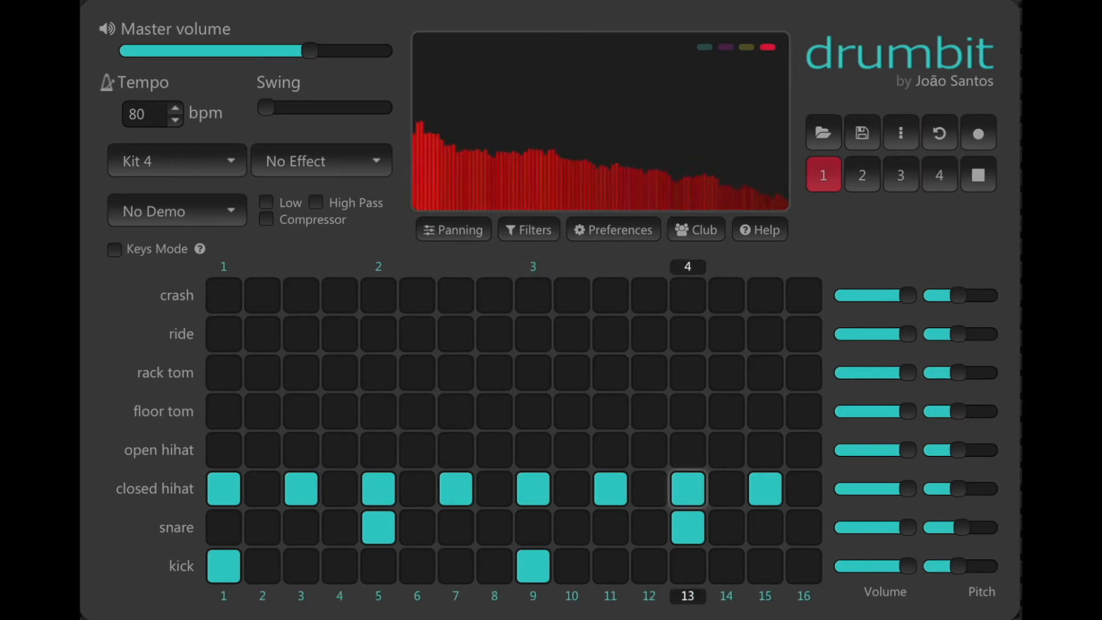
pyautogui.press('space')
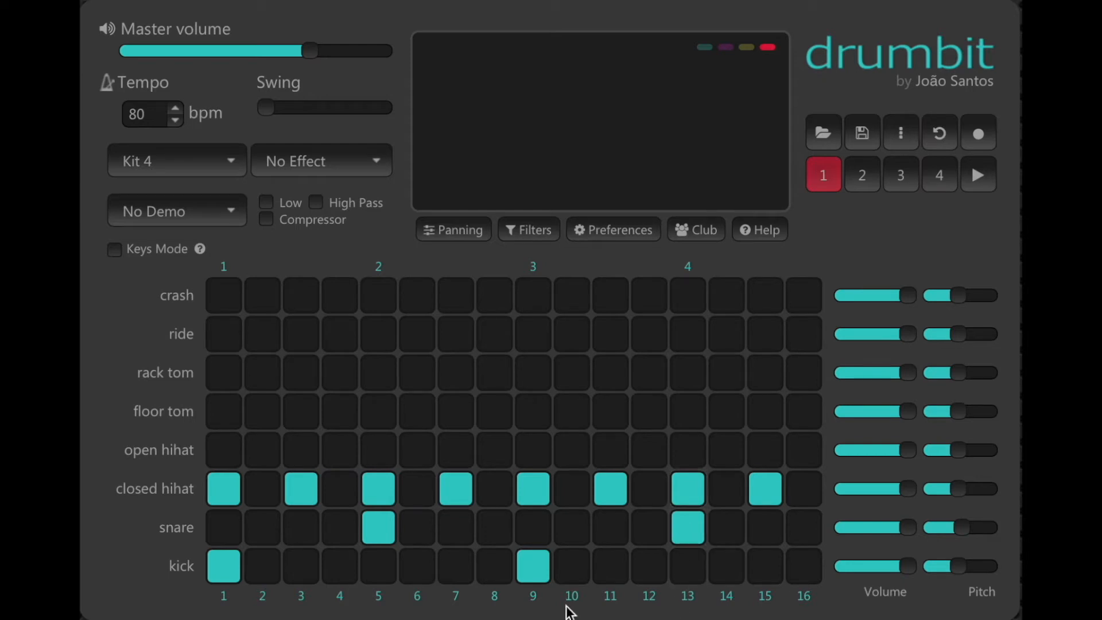
# Try an extra snare hit on step 7, preview the beat, then remove that snare hit
pyautogui.click(459, 528)
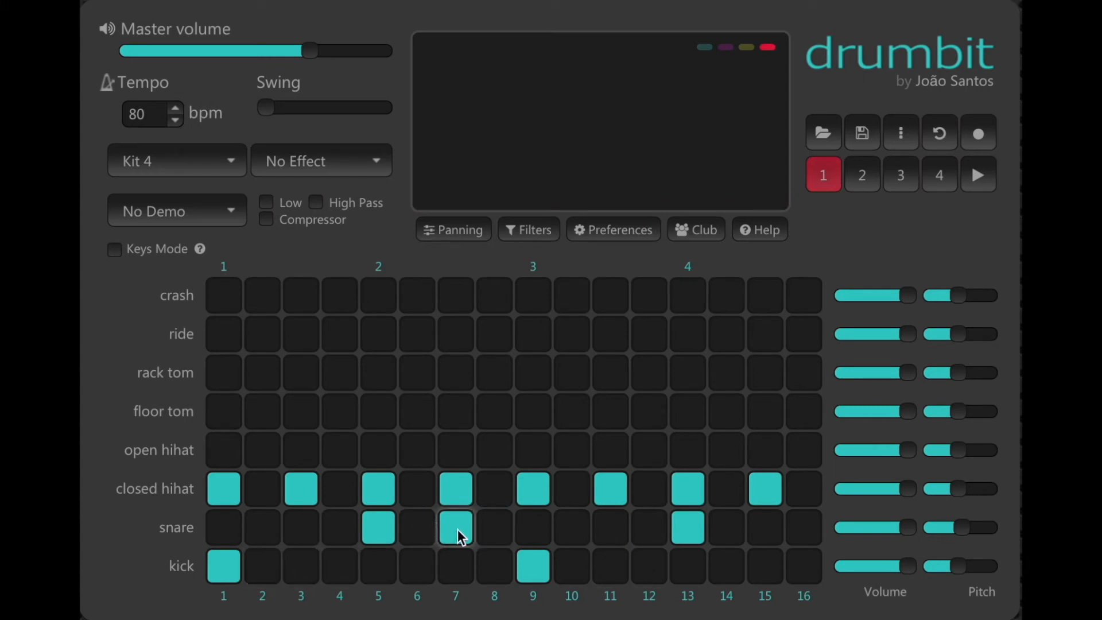
pyautogui.press('space')
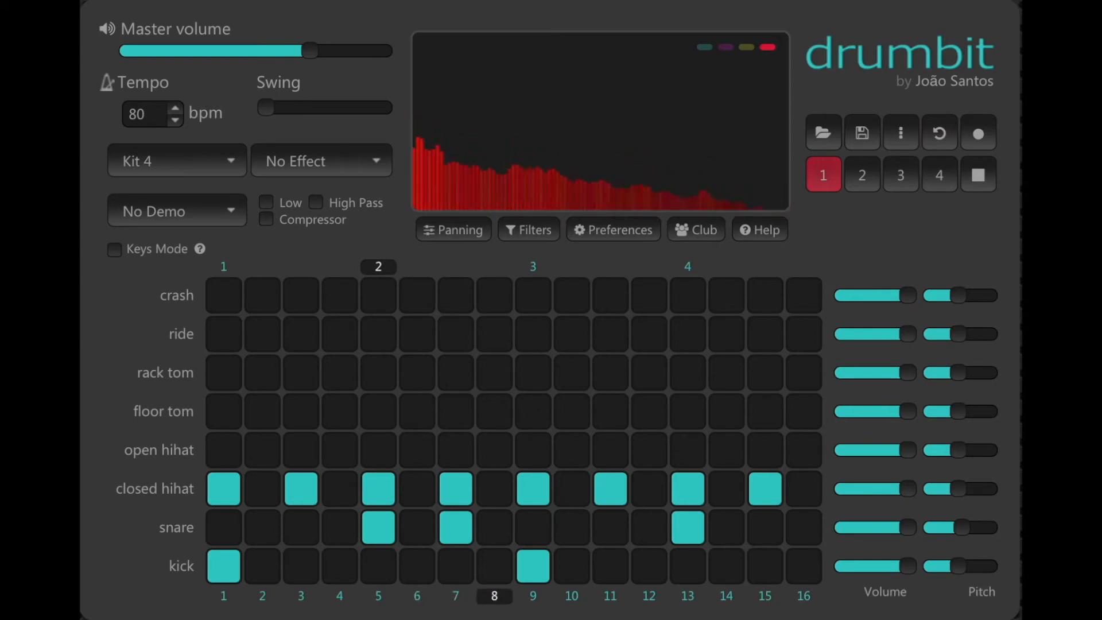
pyautogui.press('space')
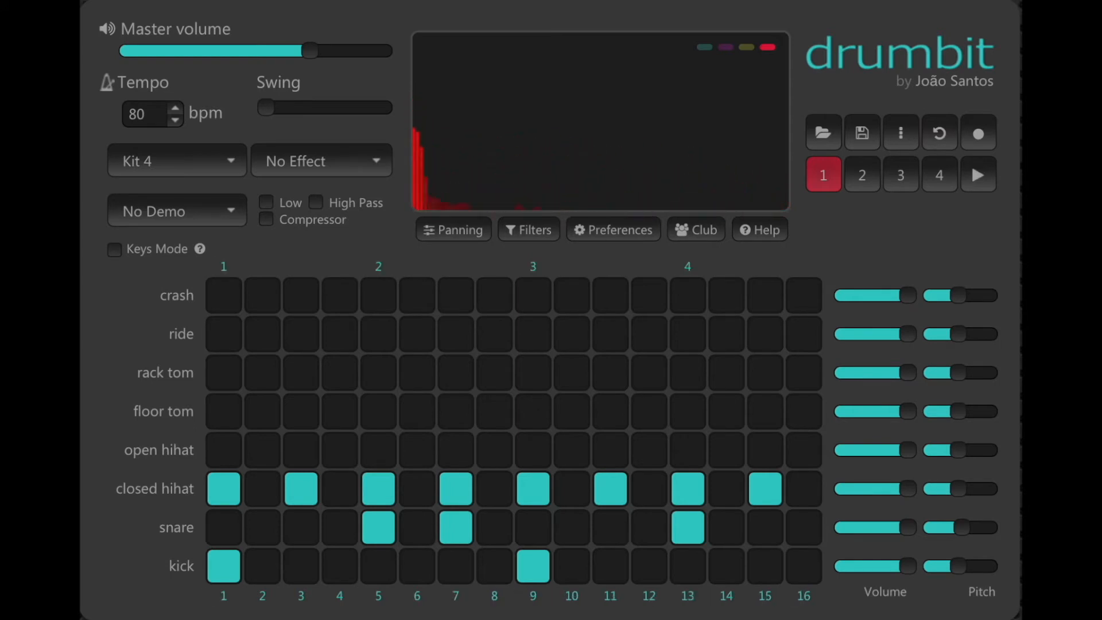
pyautogui.click(452, 525)
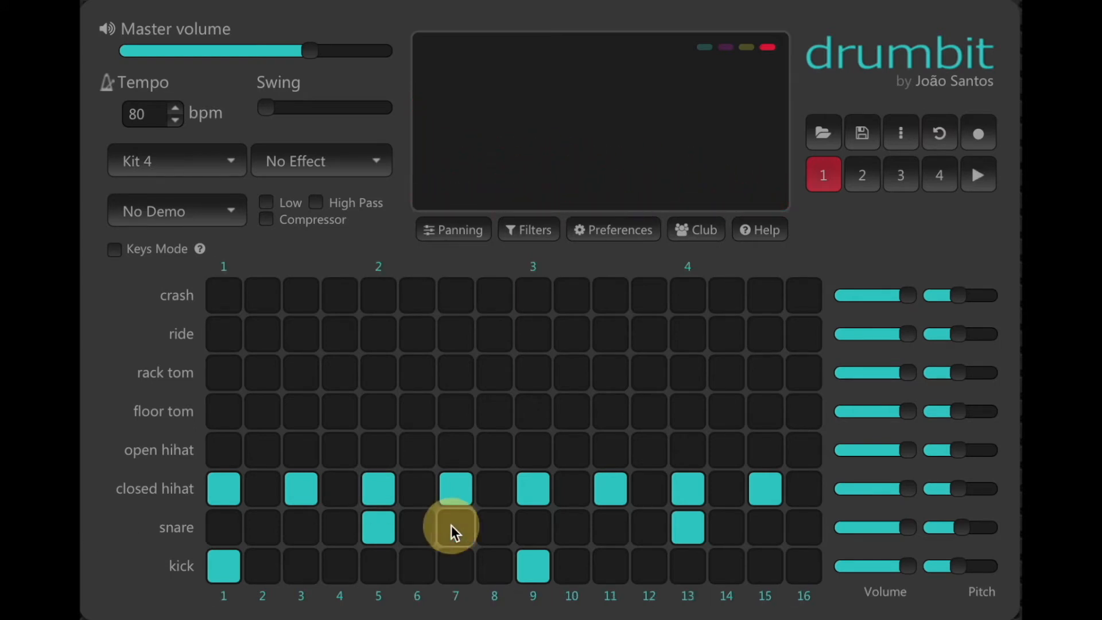
# Try extra kick hits on steps 3 and 15 while previewing the beat, then remove them
pyautogui.click(298, 570)
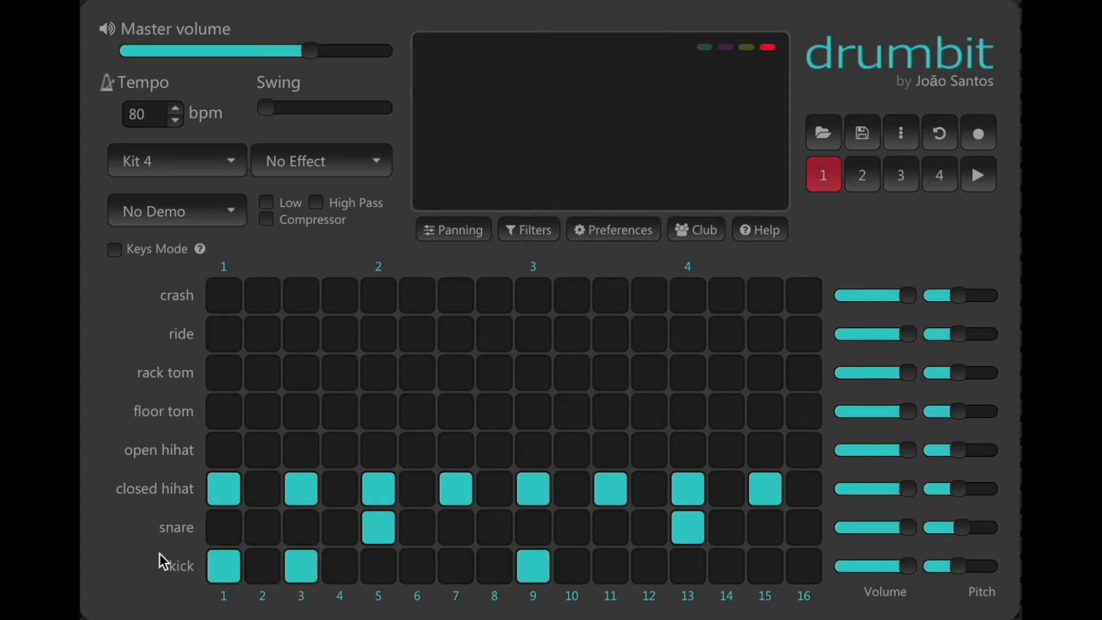
pyautogui.press('space')
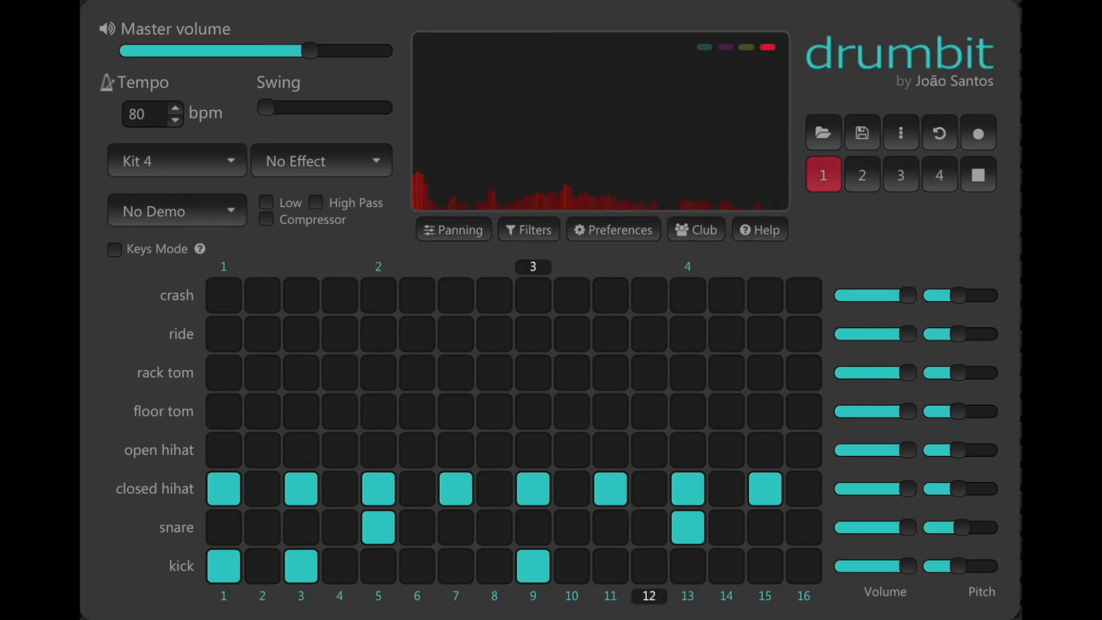
pyautogui.press('space')
pyautogui.click(302, 563)
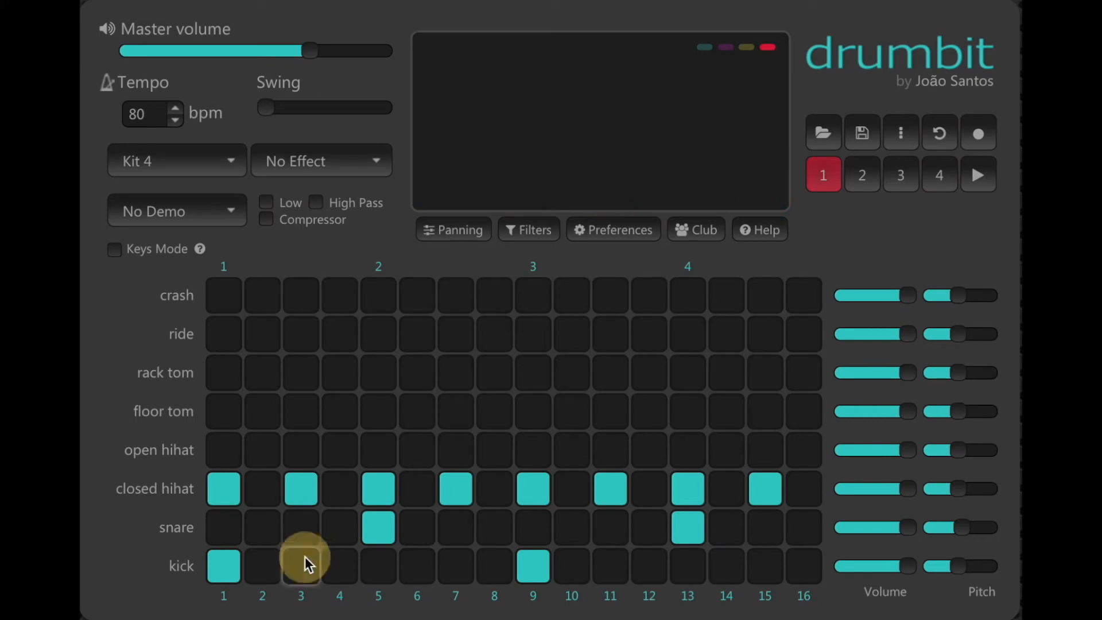
pyautogui.click(766, 568)
pyautogui.press('space')
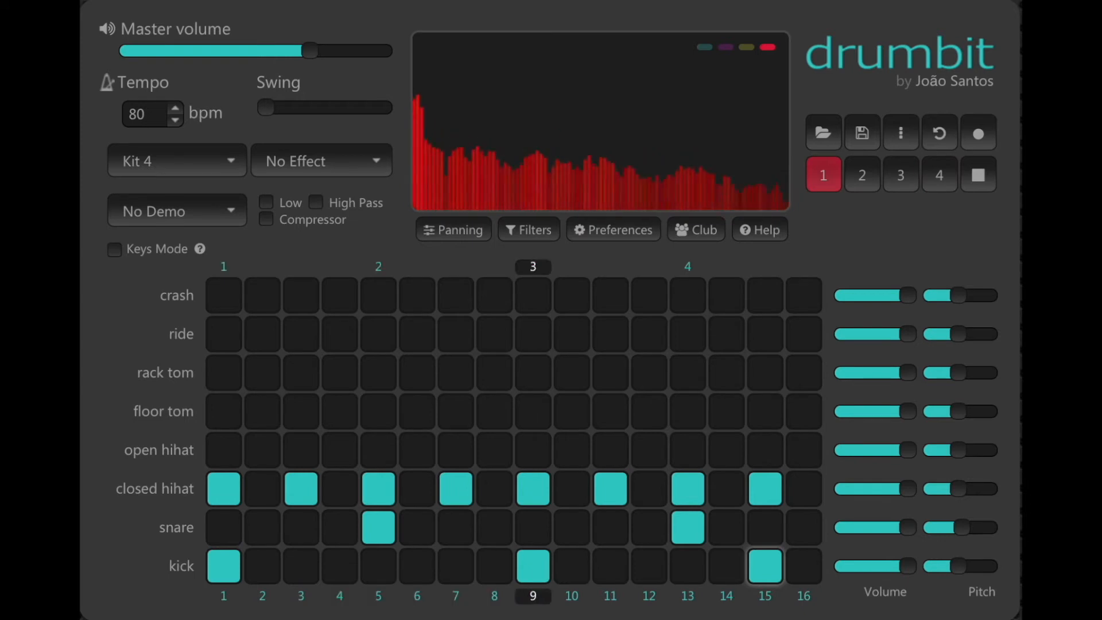
pyautogui.click(299, 564)
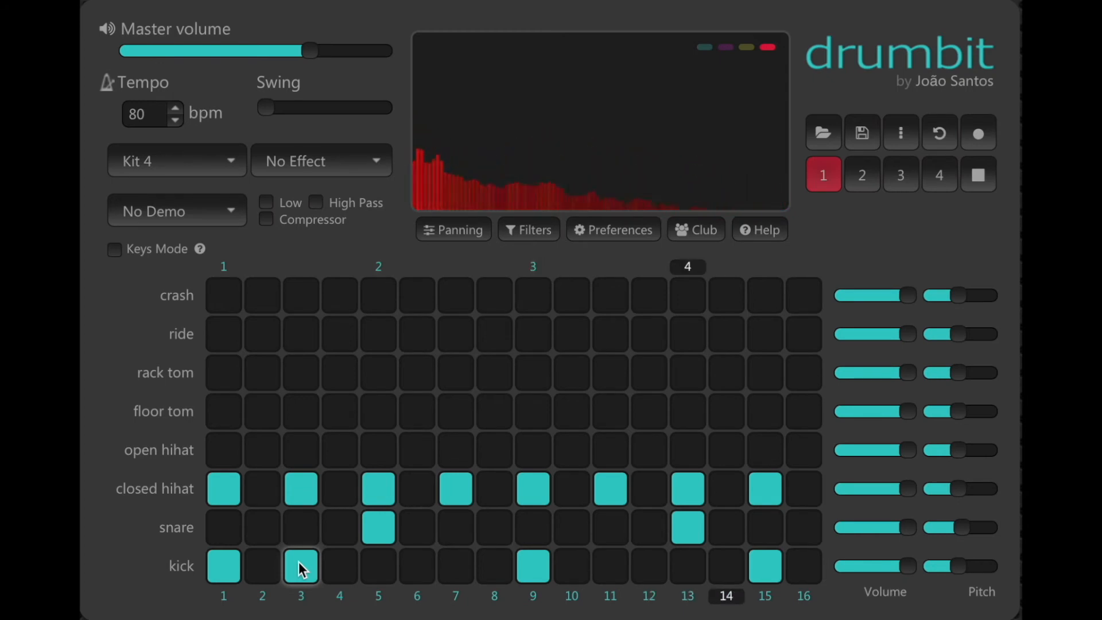
pyautogui.press('space')
pyautogui.click(299, 566)
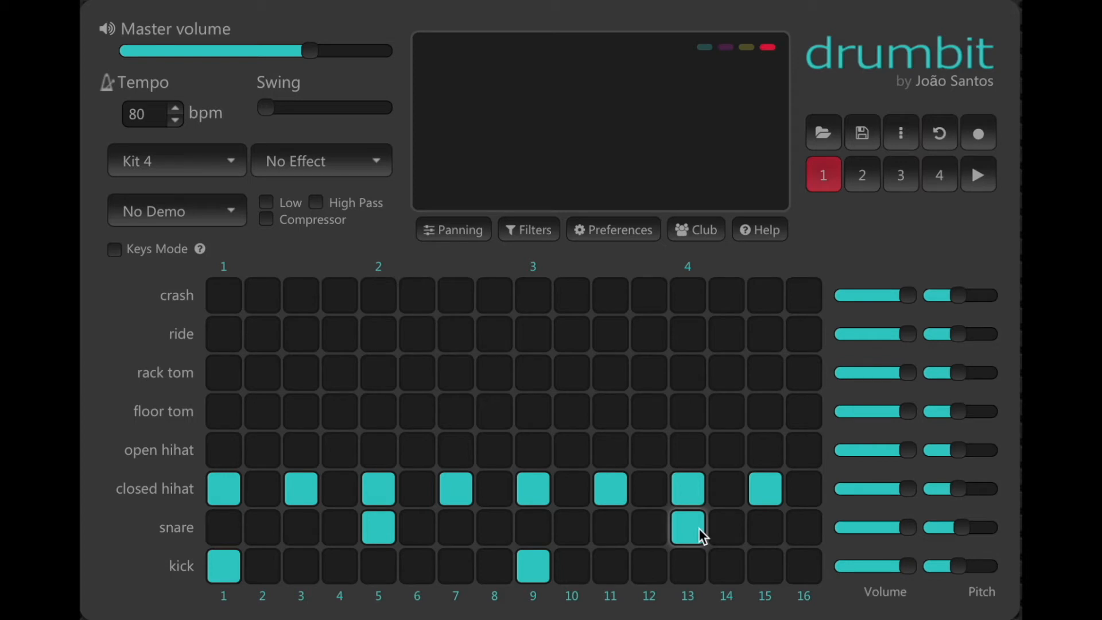
# Move the second kick hit from step 9 to step 11
pyautogui.click(536, 568)
pyautogui.click(602, 571)
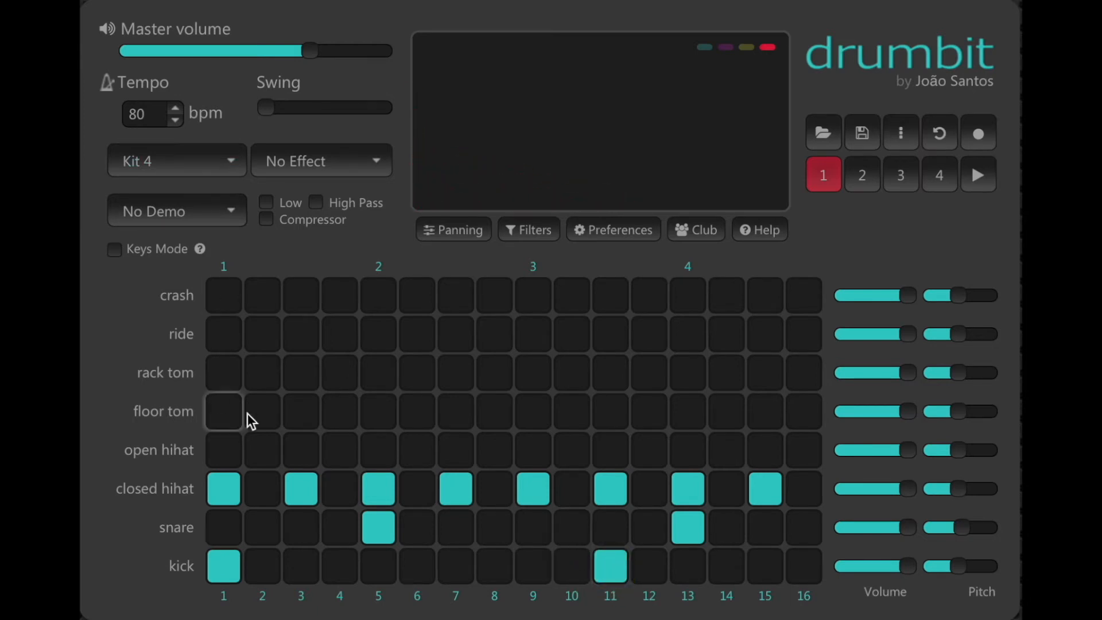
pyautogui.click(697, 530)
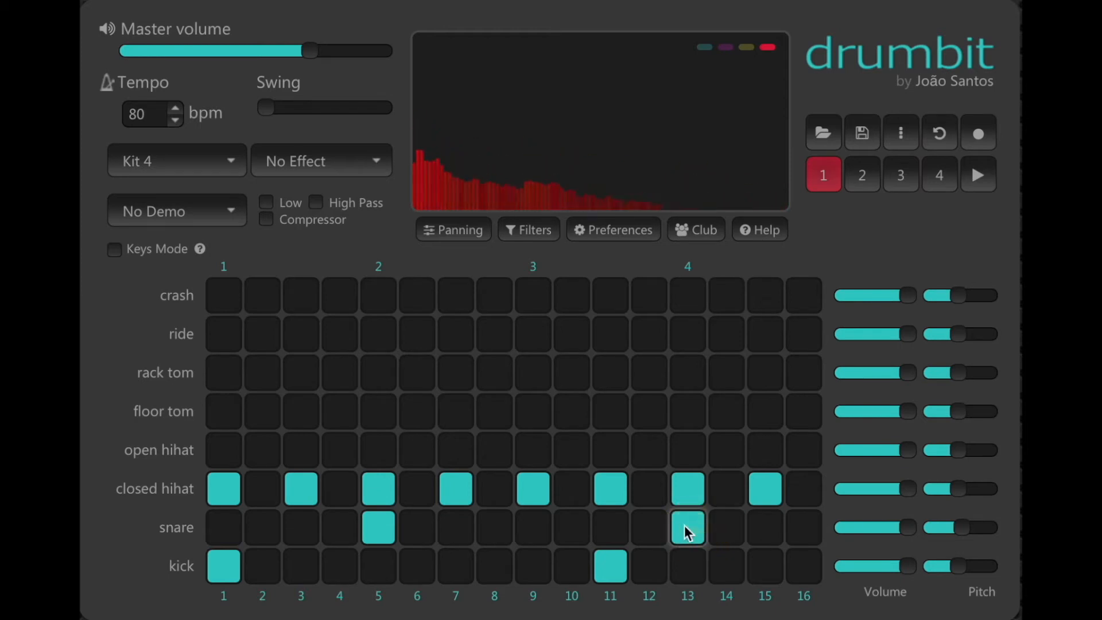
# Preview the beat while moving the second kick from step 11 to step 12, then to step 9
pyautogui.press('space')
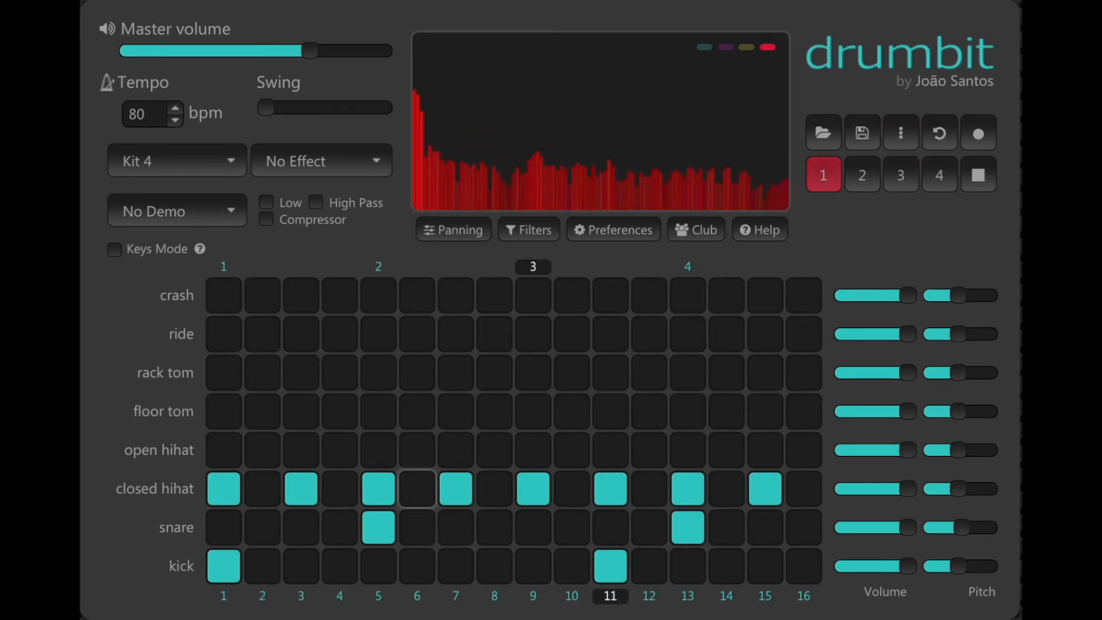
pyautogui.press('space')
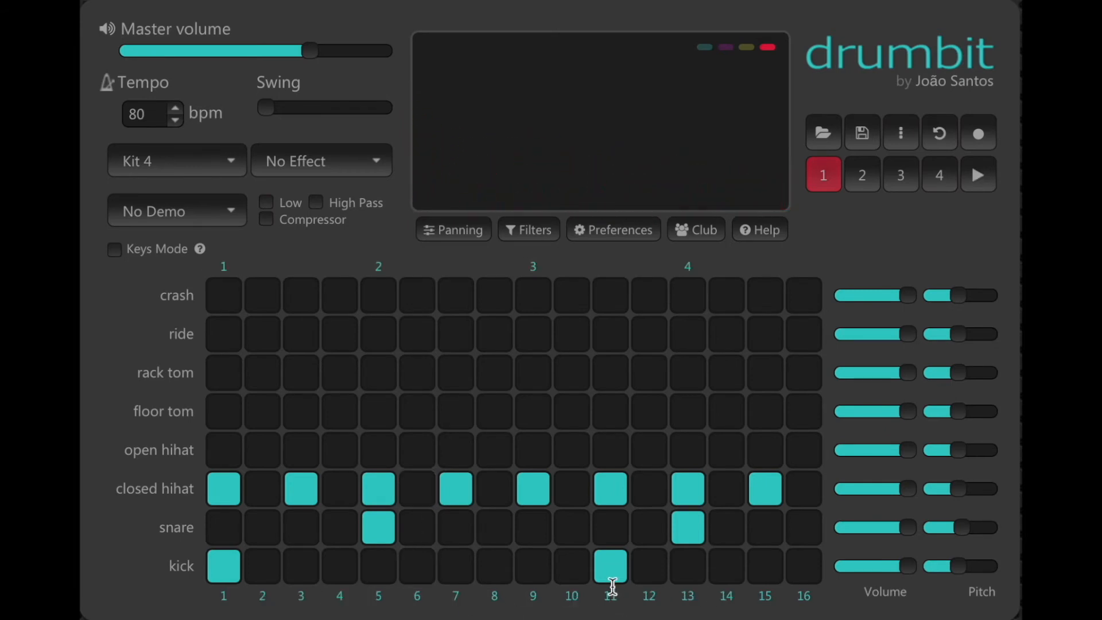
pyautogui.click(614, 575)
pyautogui.click(653, 569)
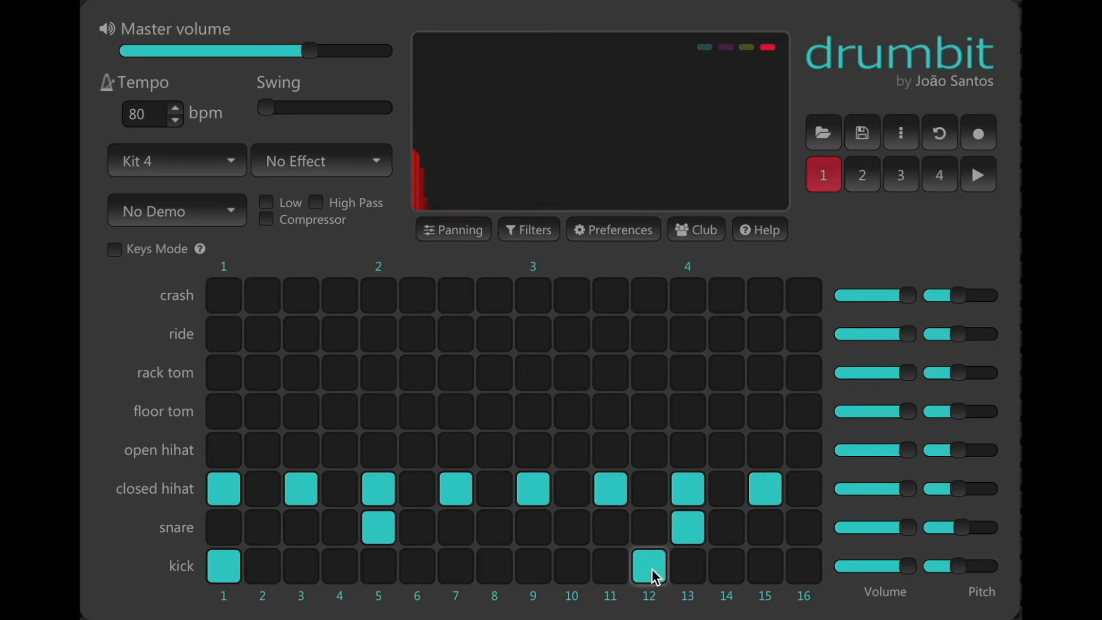
pyautogui.press('space')
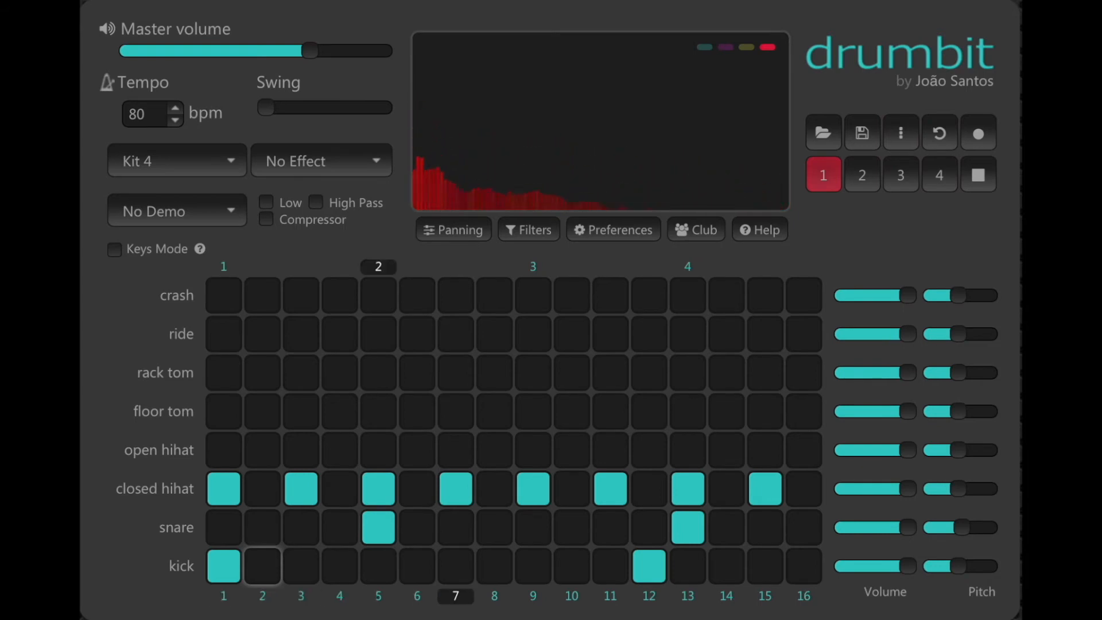
pyautogui.press('space')
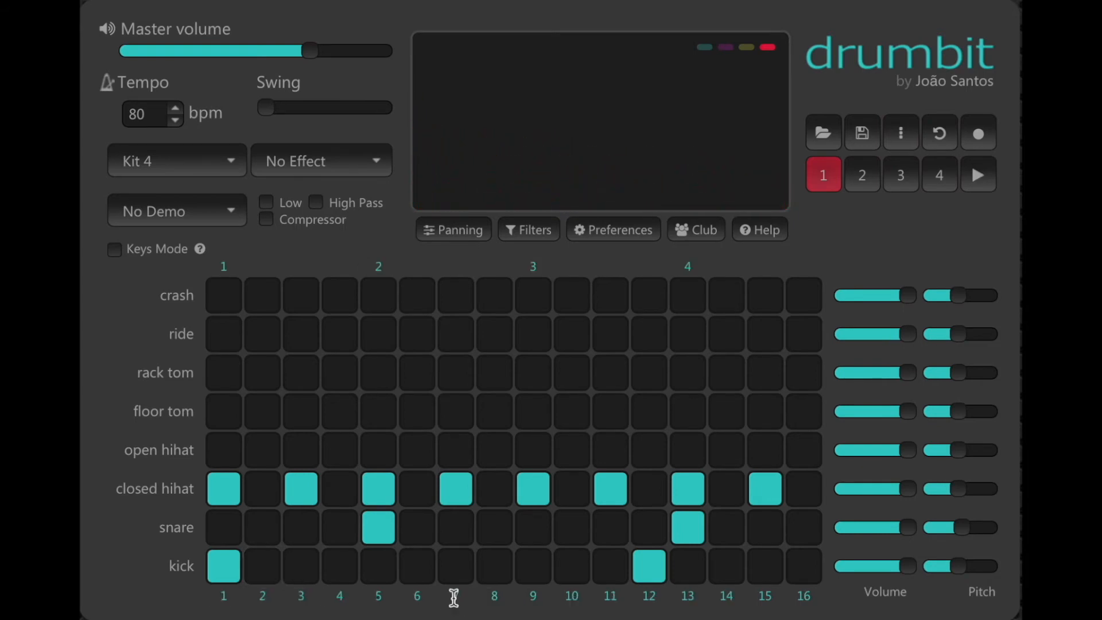
pyautogui.click(533, 569)
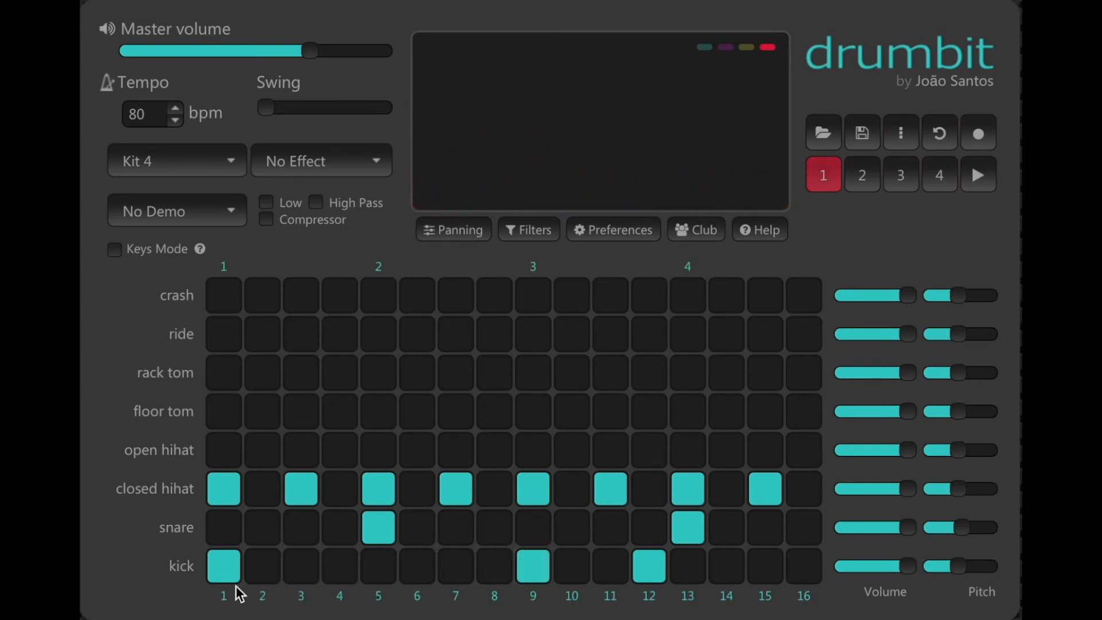
pyautogui.press('space')
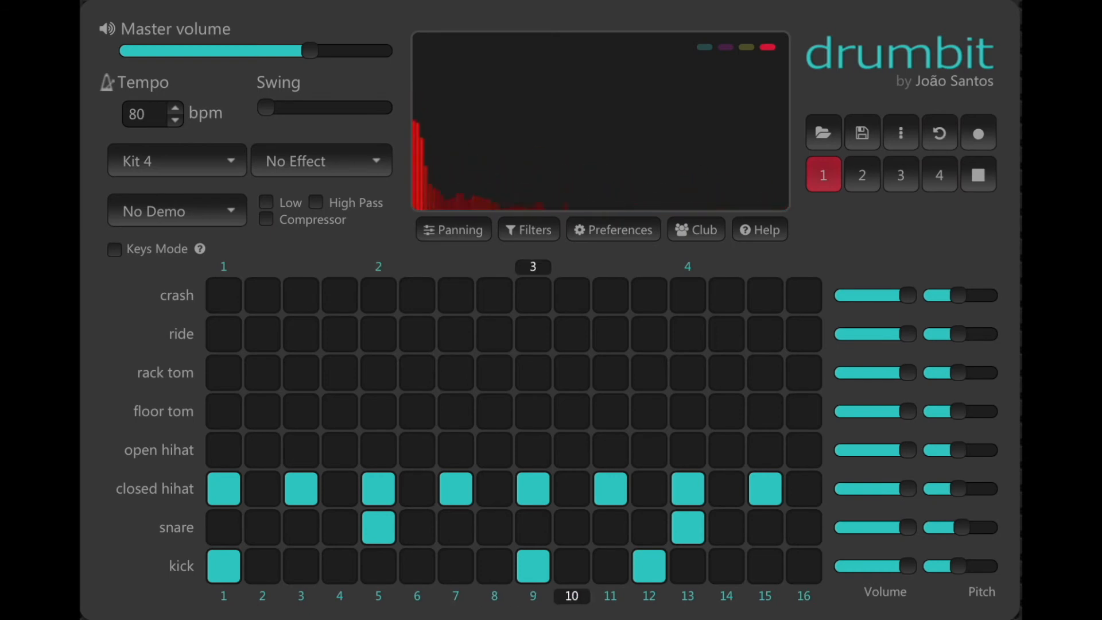
pyautogui.press('space')
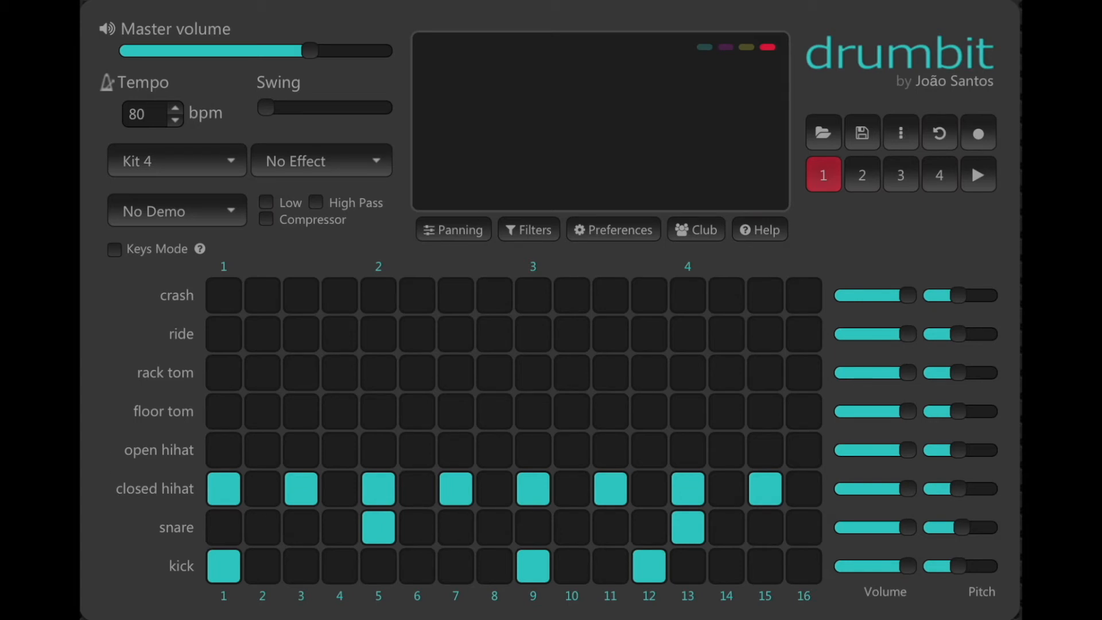
pyautogui.click(648, 557)
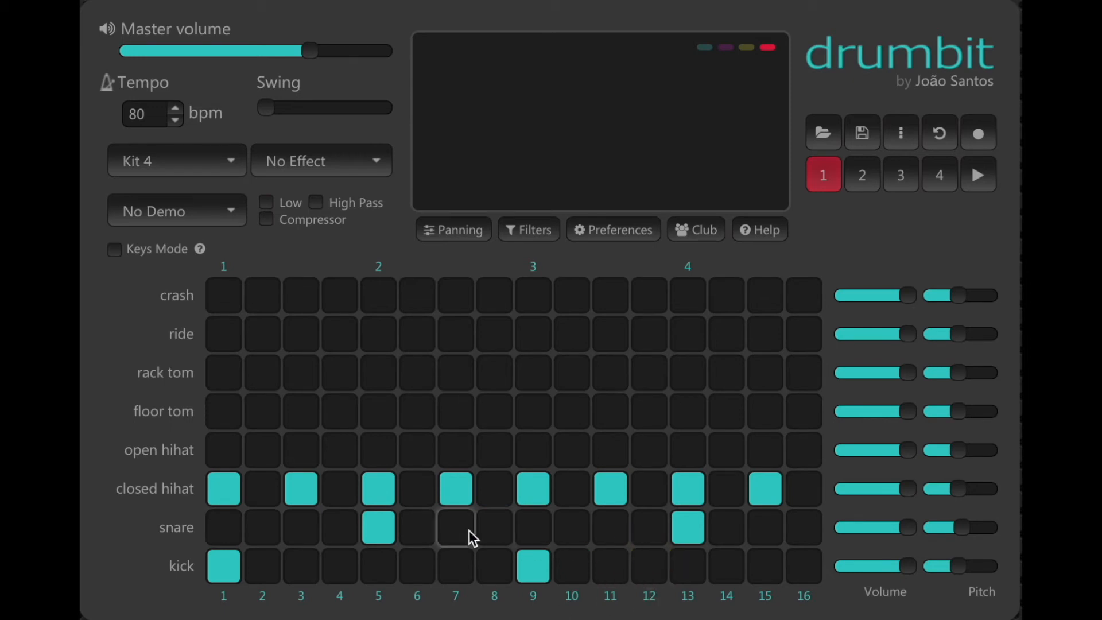
# Add closed hi-hat hits on steps 4, 8, 12 and 16 and a kick on step 13, then preview the beat
pyautogui.click(334, 499)
pyautogui.click(494, 498)
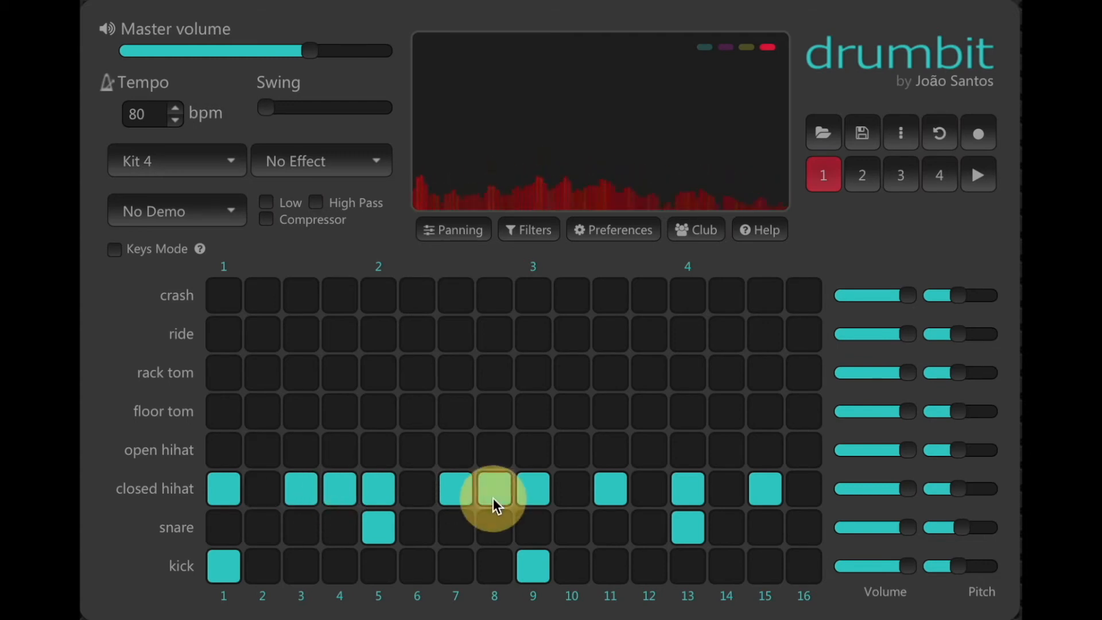
pyautogui.click(643, 498)
pyautogui.click(795, 493)
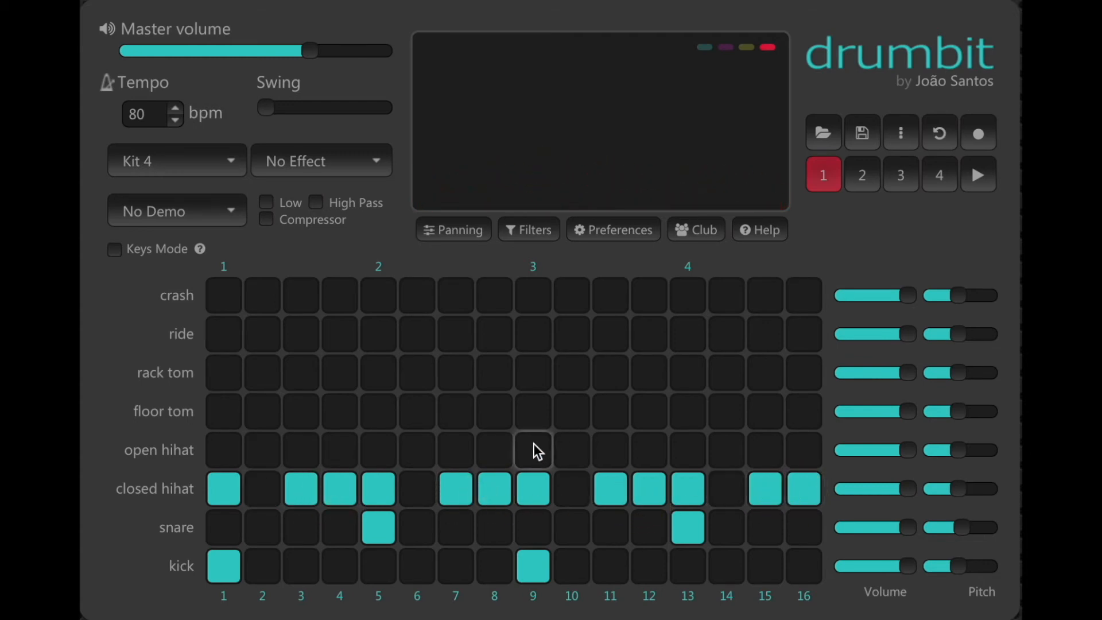
pyautogui.press('space')
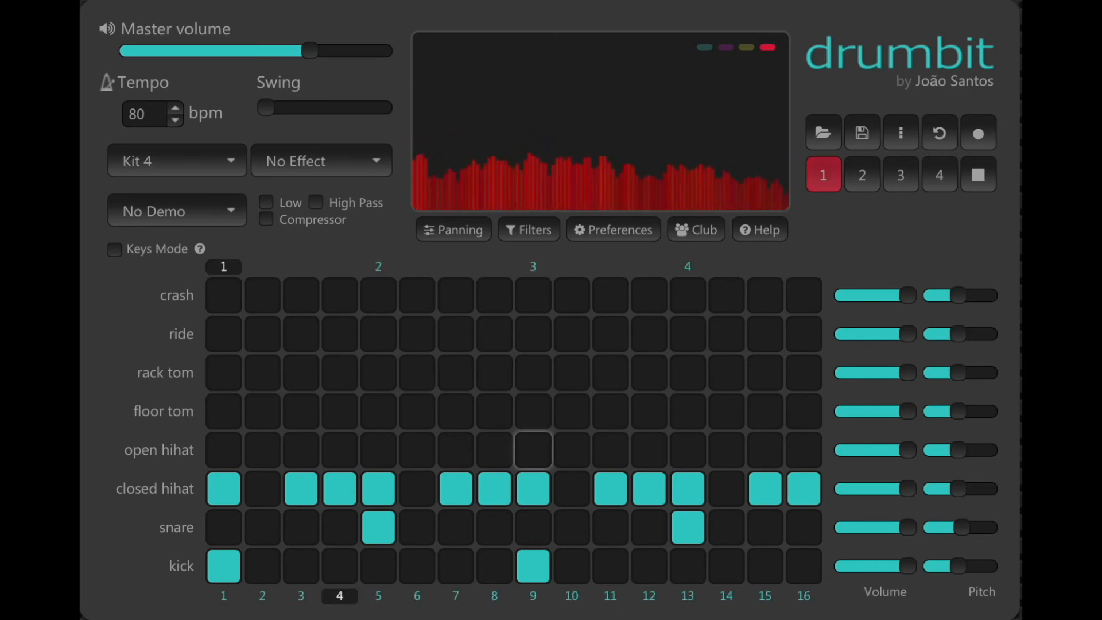
pyautogui.press('space')
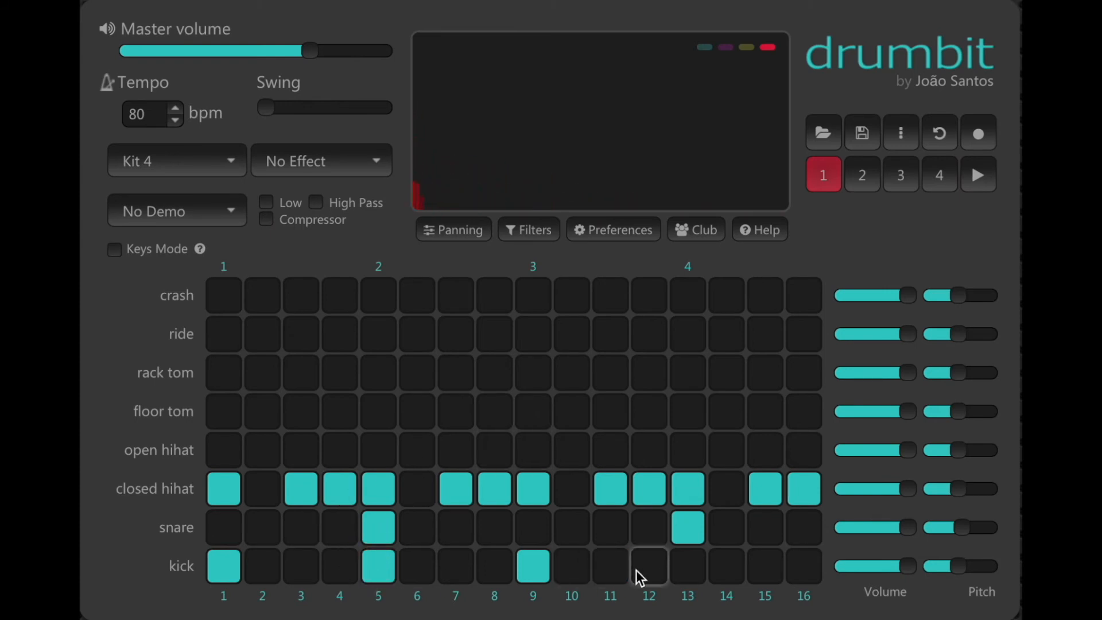
pyautogui.click(679, 573)
pyautogui.press('space')
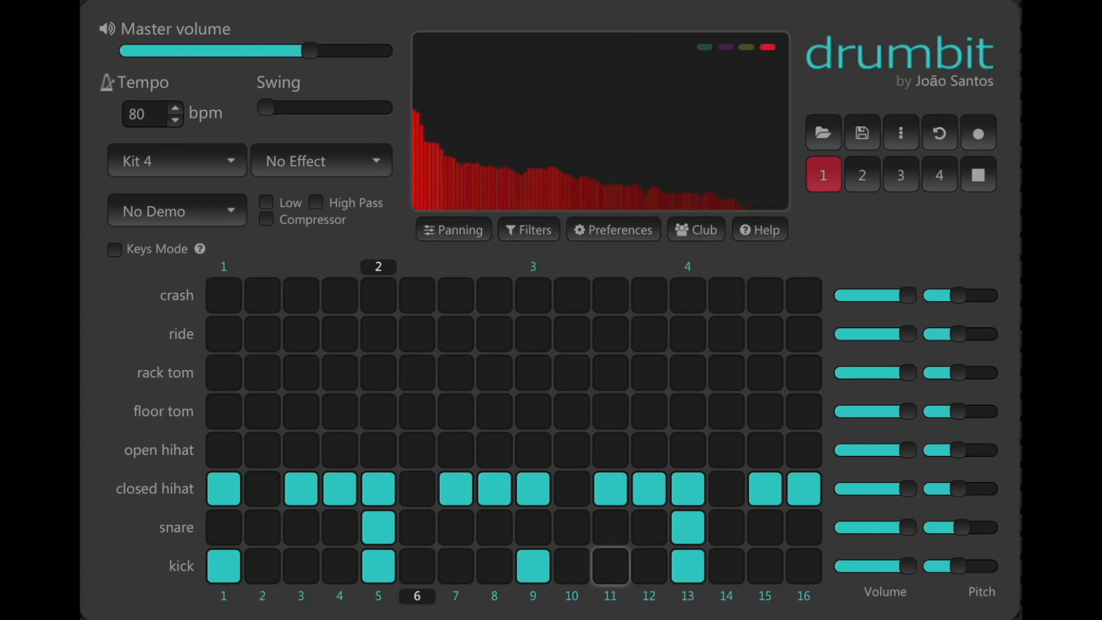
# Try an open hi-hat on step 16 in place of the closed hi-hat, then restore the closed hi-hat and stop playback
pyautogui.click(807, 474)
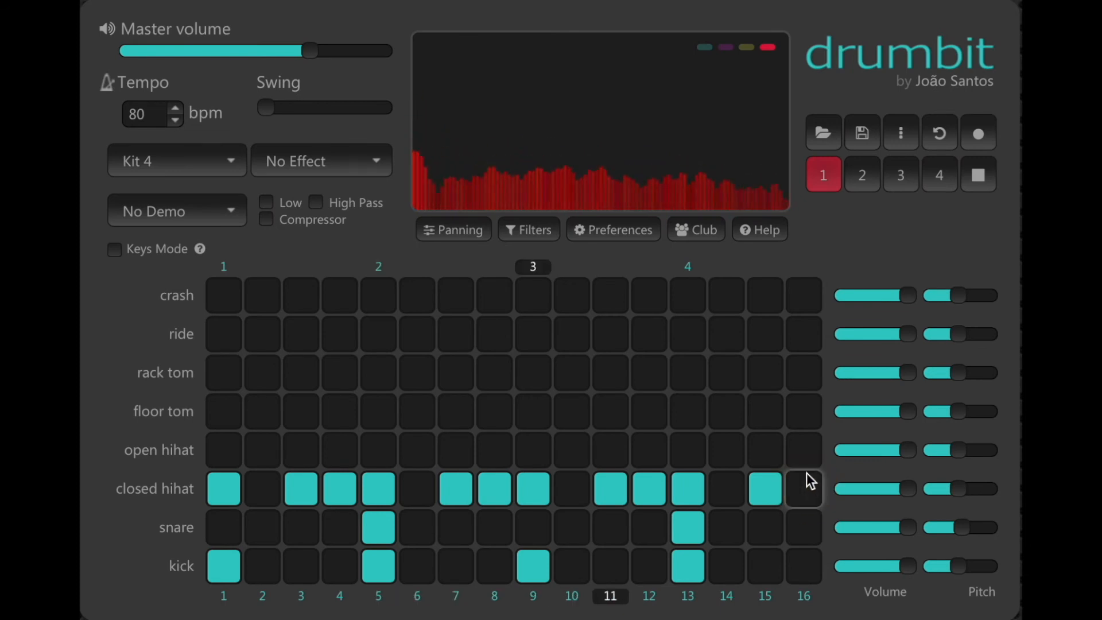
pyautogui.click(805, 454)
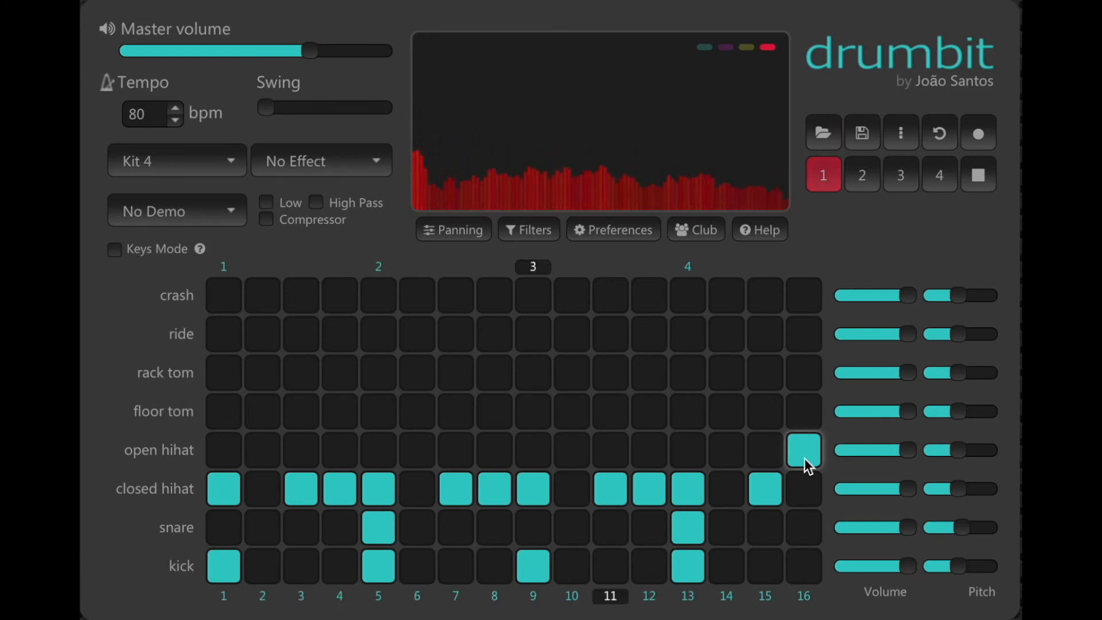
pyautogui.click(805, 459)
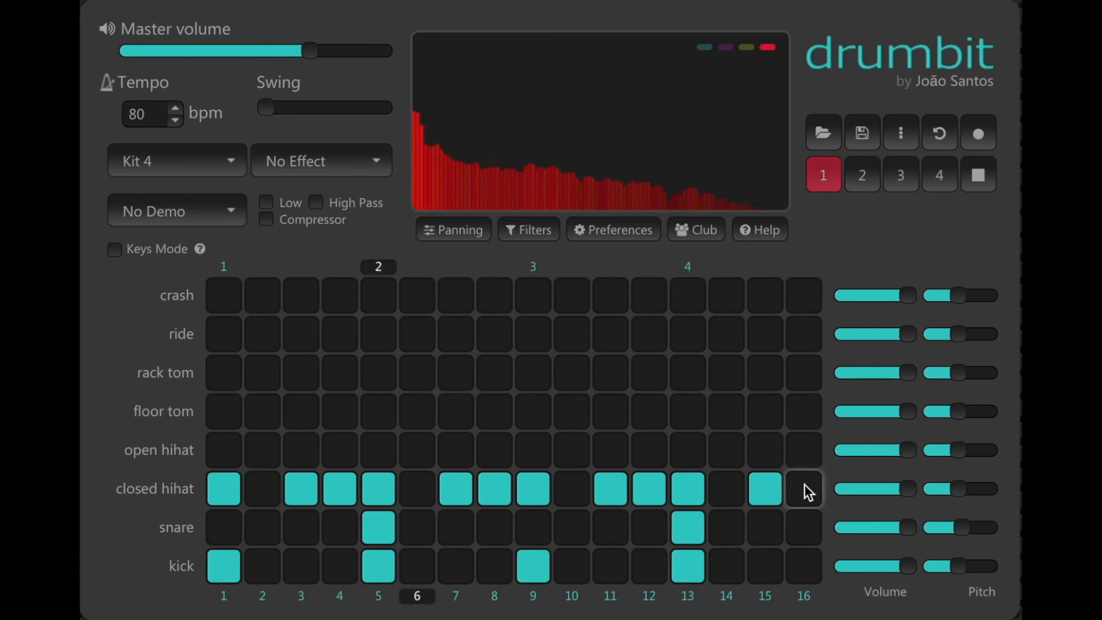
pyautogui.click(805, 488)
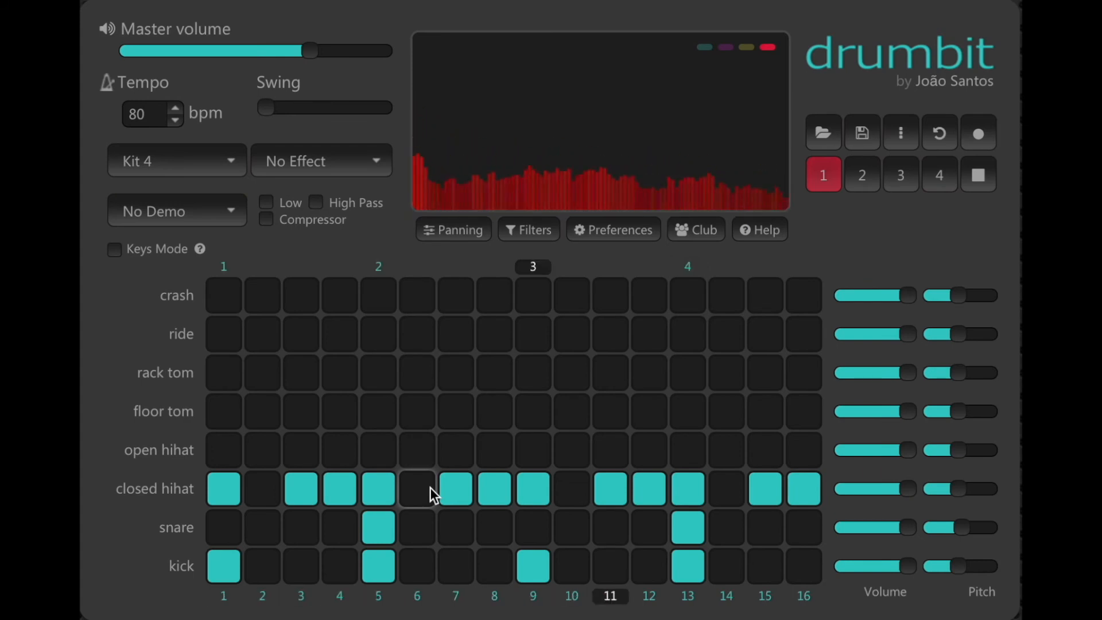
pyautogui.press('space')
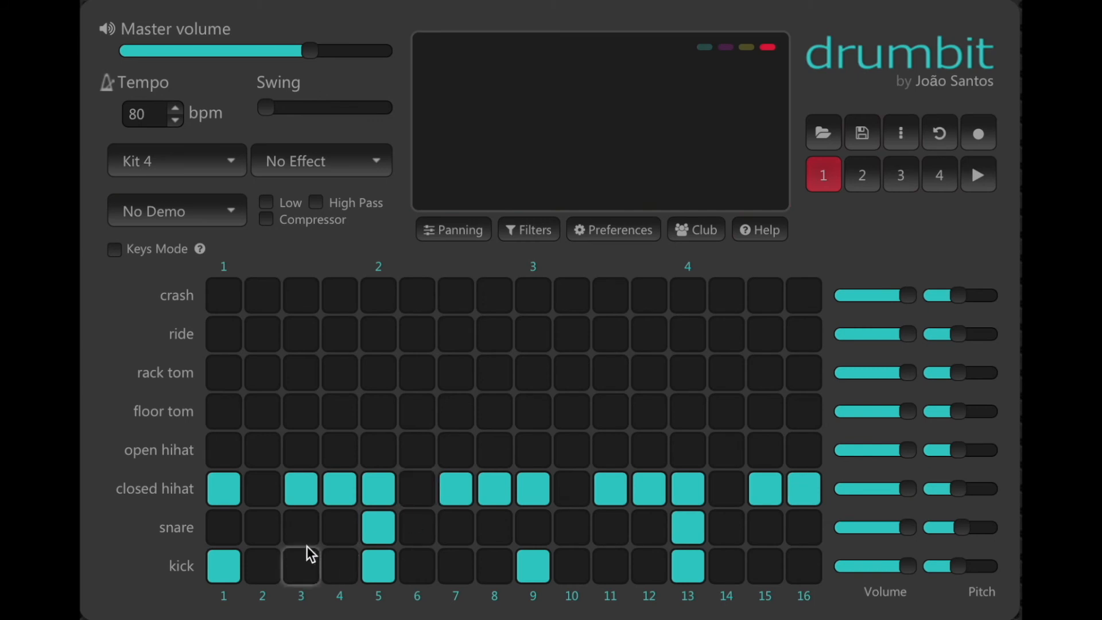
# Remove the extra hi-hat hits on steps 4, 8, 12 and 16 and the extra kicks, then preview the beat
pyautogui.click(296, 492)
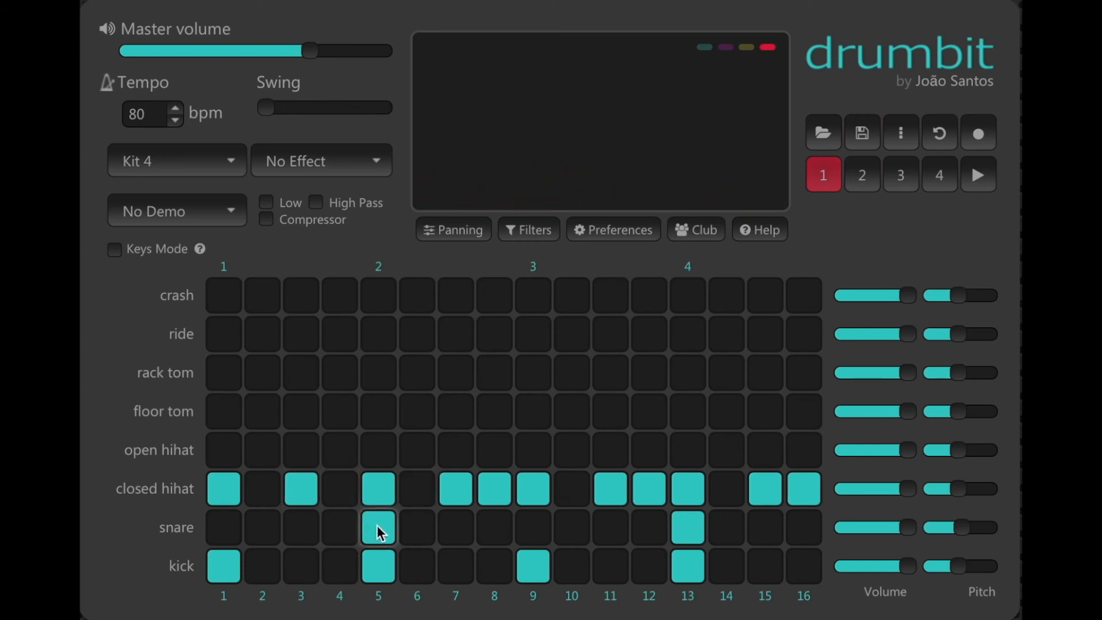
pyautogui.click(377, 564)
pyautogui.click(459, 494)
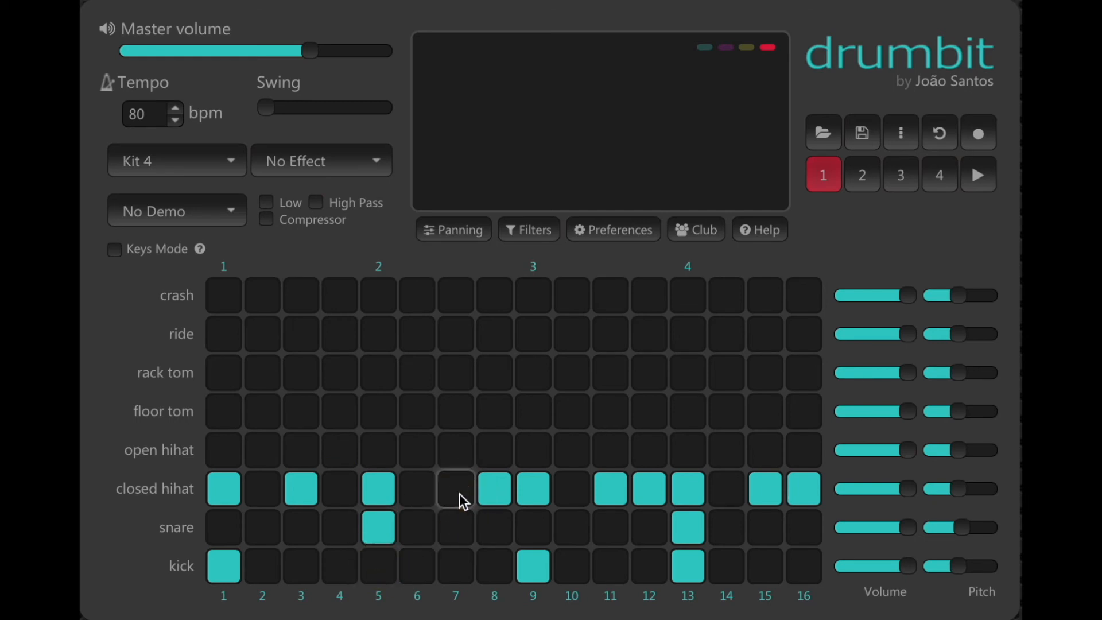
pyautogui.click(460, 494)
pyautogui.click(492, 493)
pyautogui.click(660, 493)
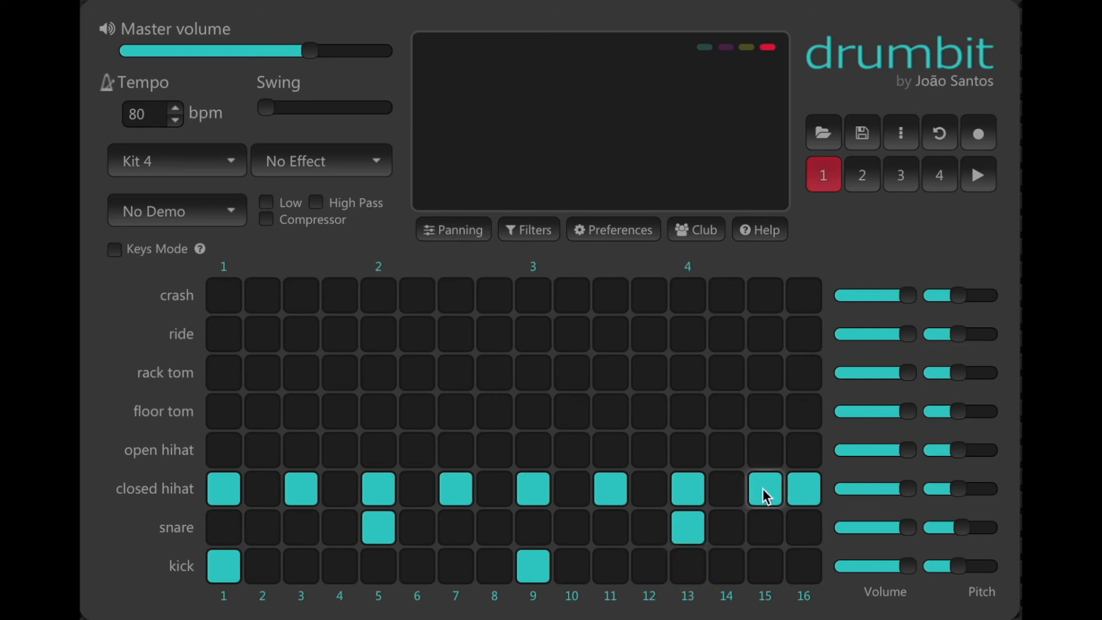
pyautogui.click(803, 487)
pyautogui.press('space')
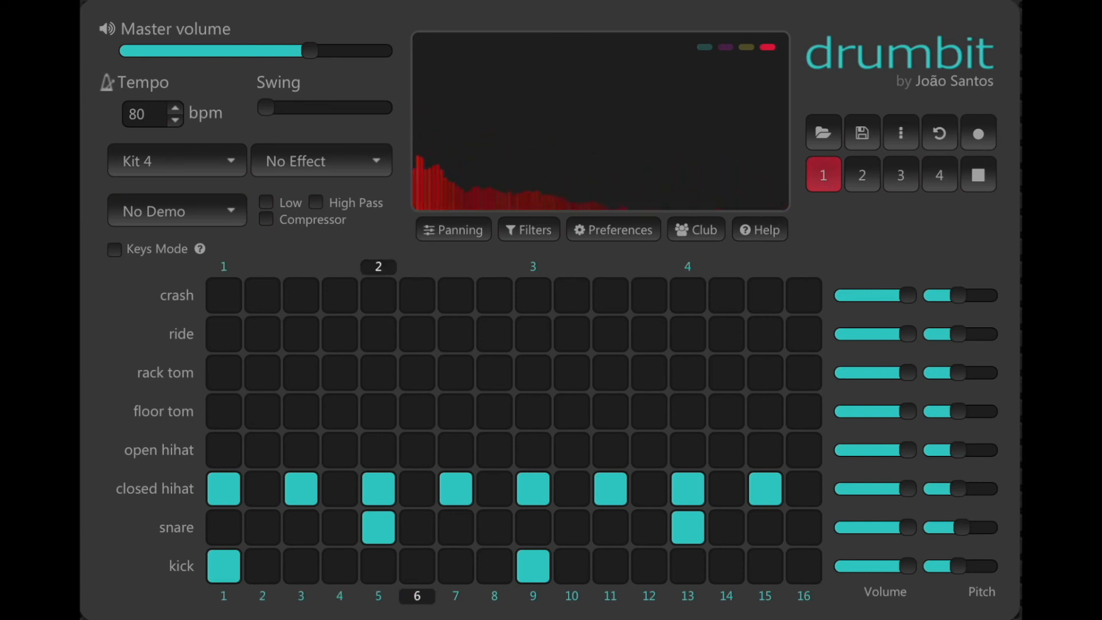
pyautogui.press('space')
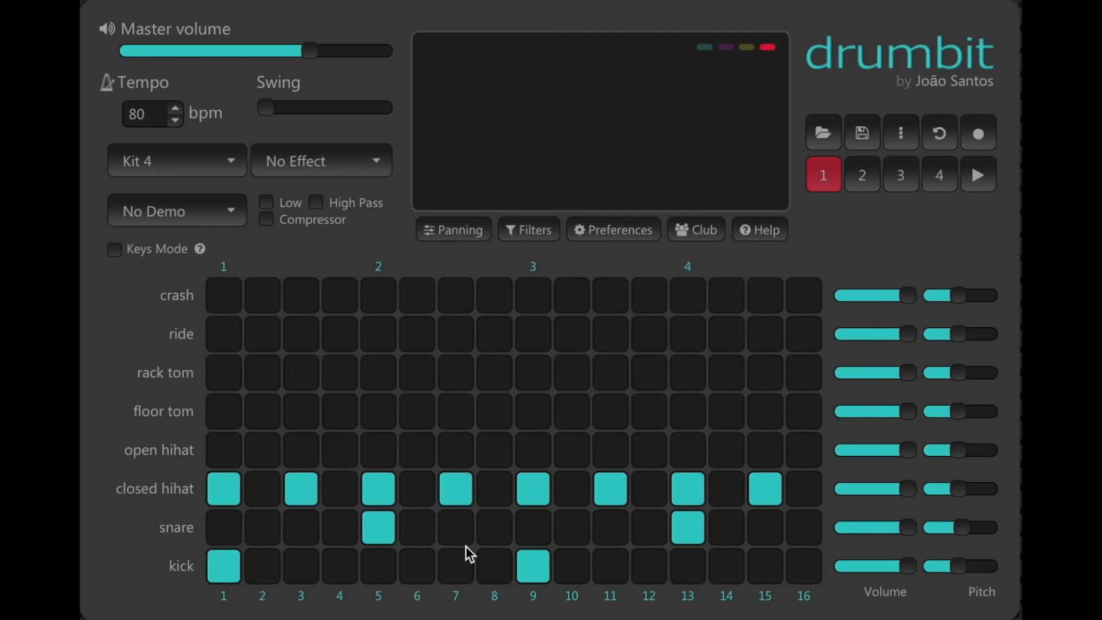
# Thin the closed hi-hat pattern down to quarter notes on steps 1, 5, 9 and 13
pyautogui.click(296, 498)
pyautogui.click(455, 488)
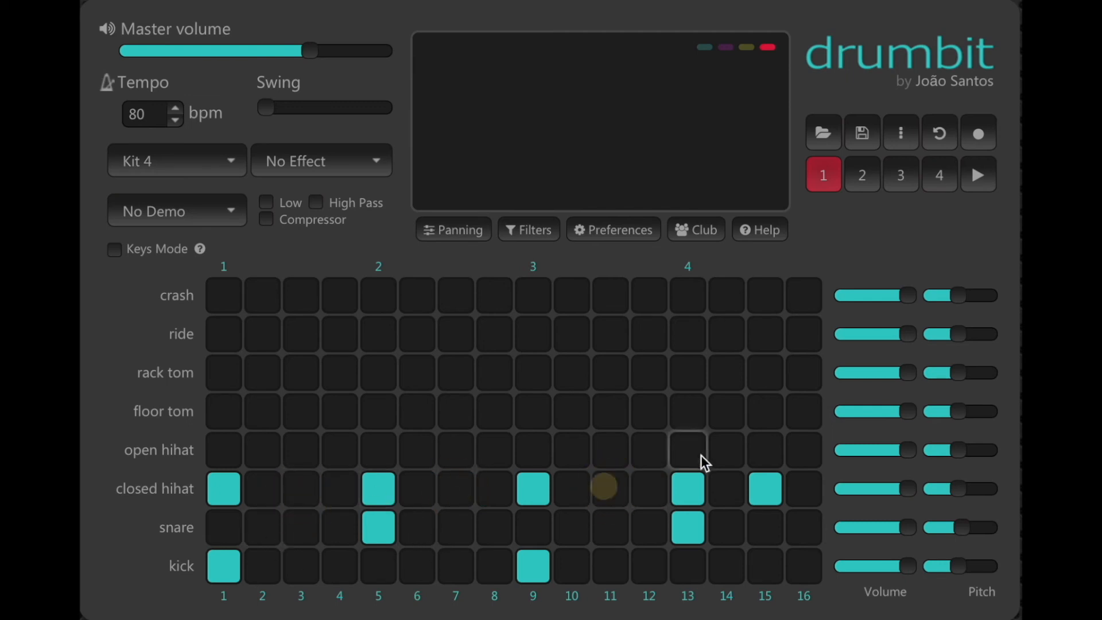
pyautogui.click(754, 489)
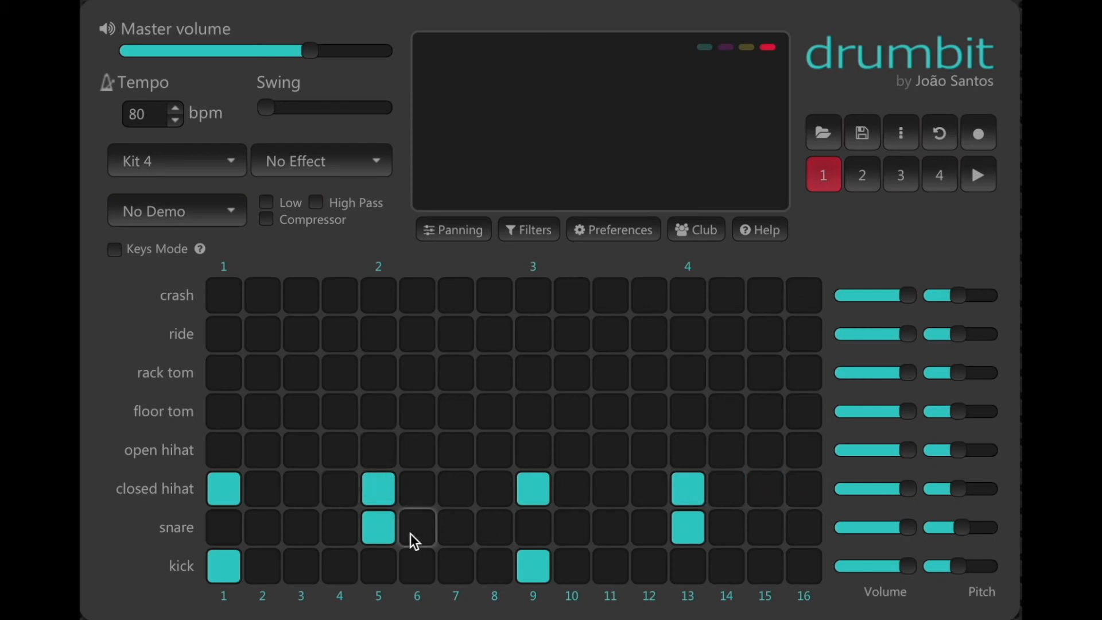
# Replace the snare hits on steps 5 and 13 with one snare on step 9, and remove the kick on step 9
pyautogui.click(390, 524)
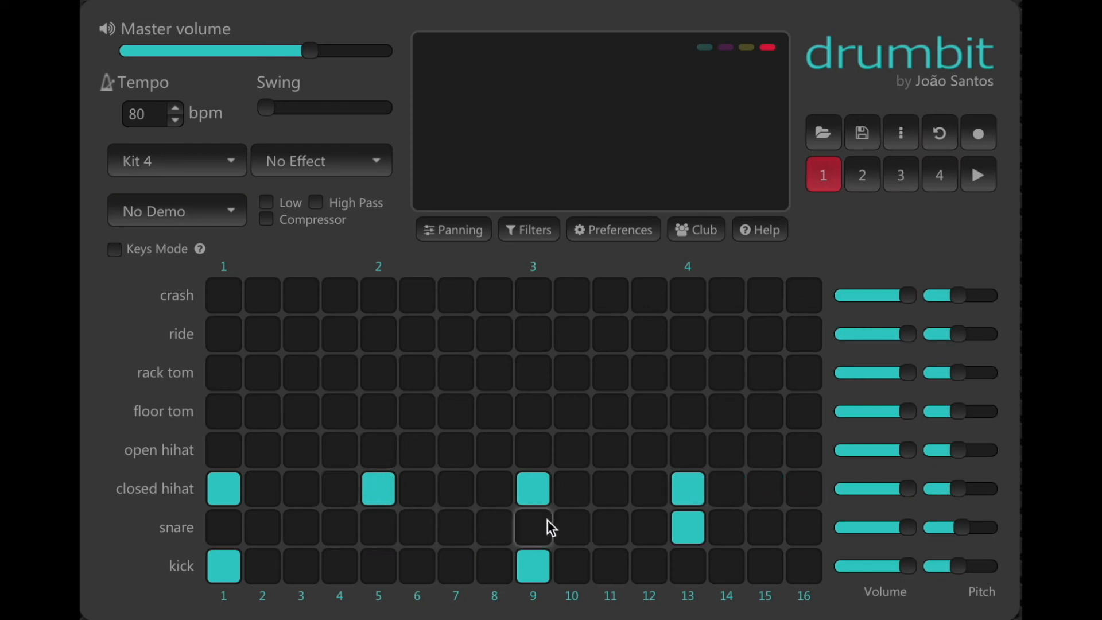
pyautogui.click(676, 529)
pyautogui.click(537, 529)
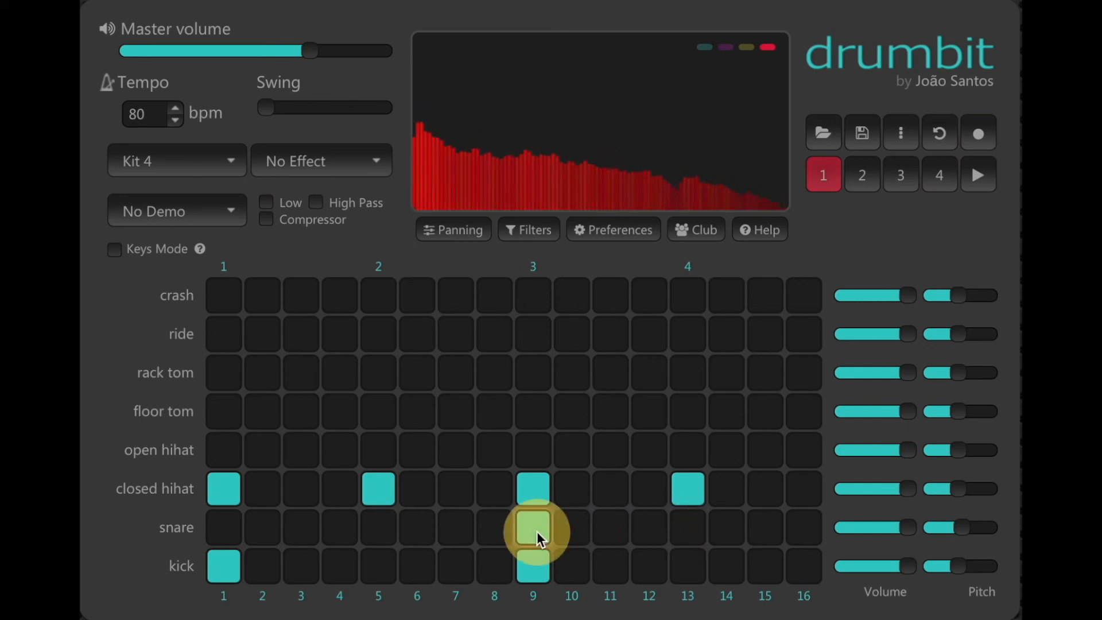
pyautogui.click(534, 566)
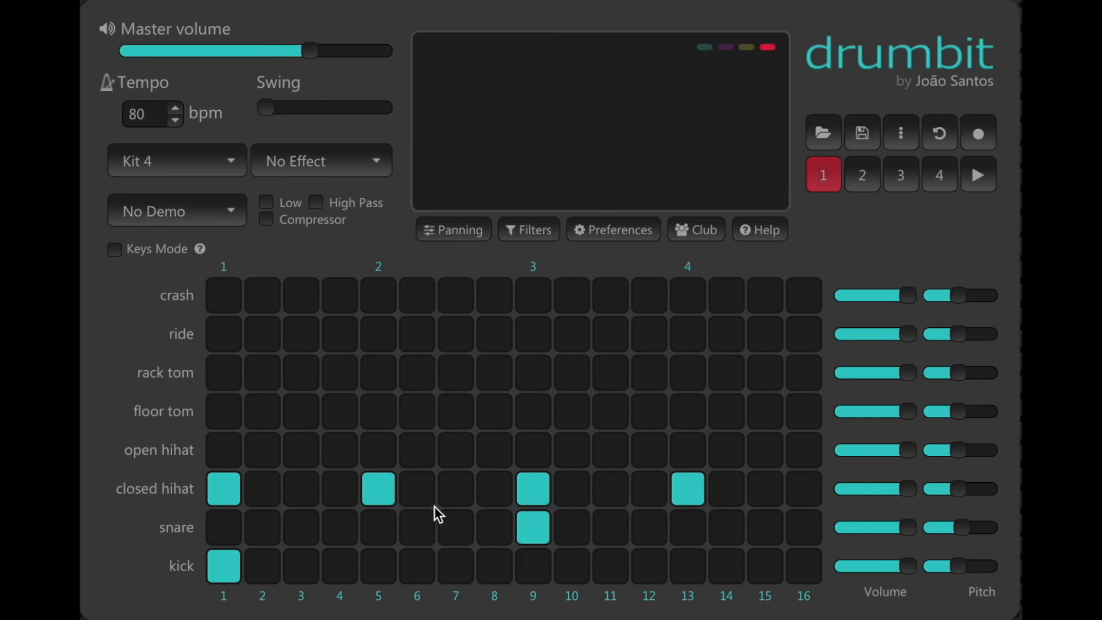
# Preview the beat, set the tempo to 160 bpm, and preview it again
pyautogui.press('space')
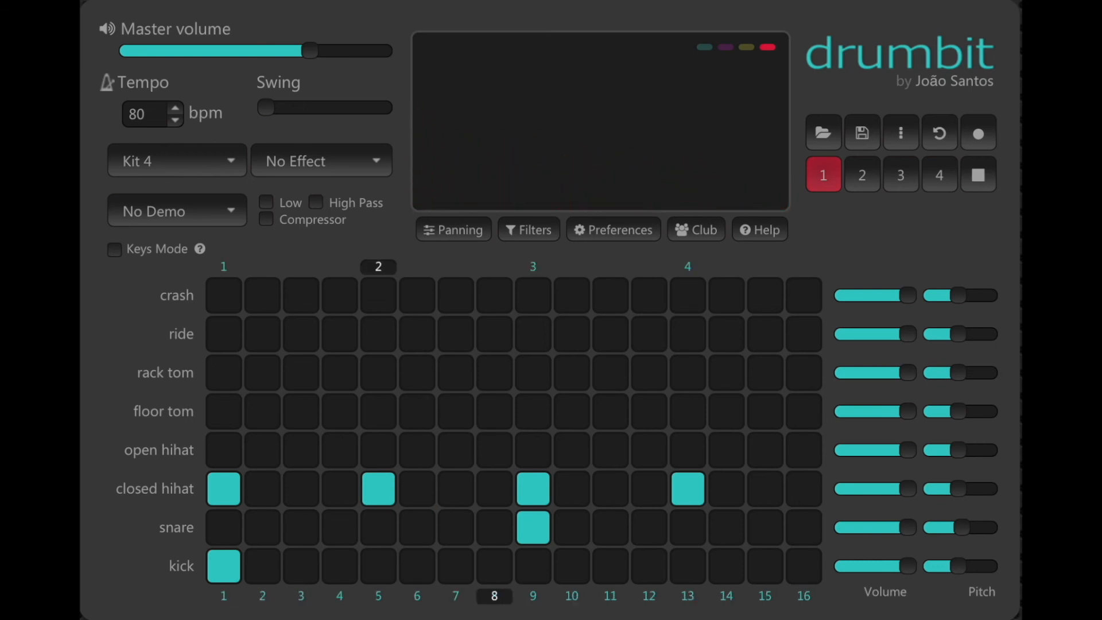
pyautogui.press('space')
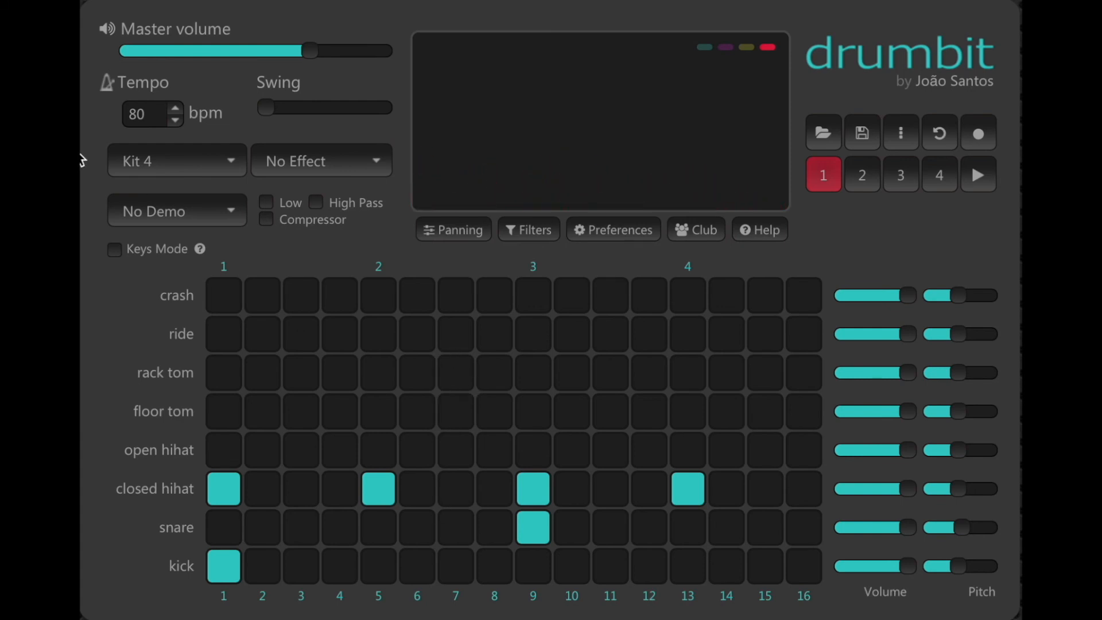
pyautogui.click(138, 112)
pyautogui.write('160')
pyautogui.press('space')
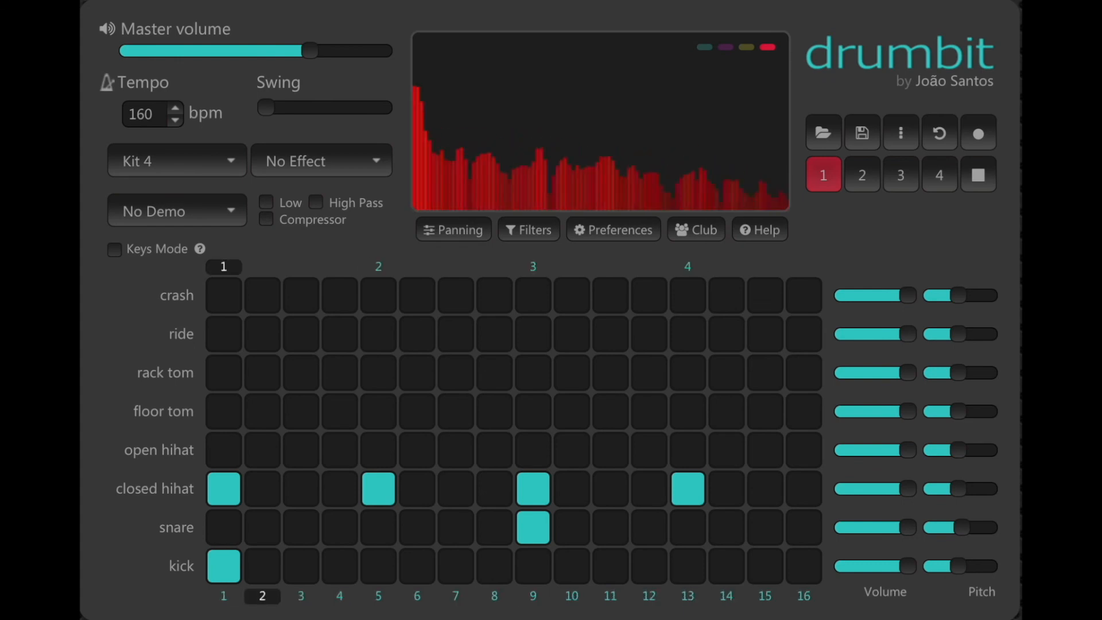
pyautogui.press('space')
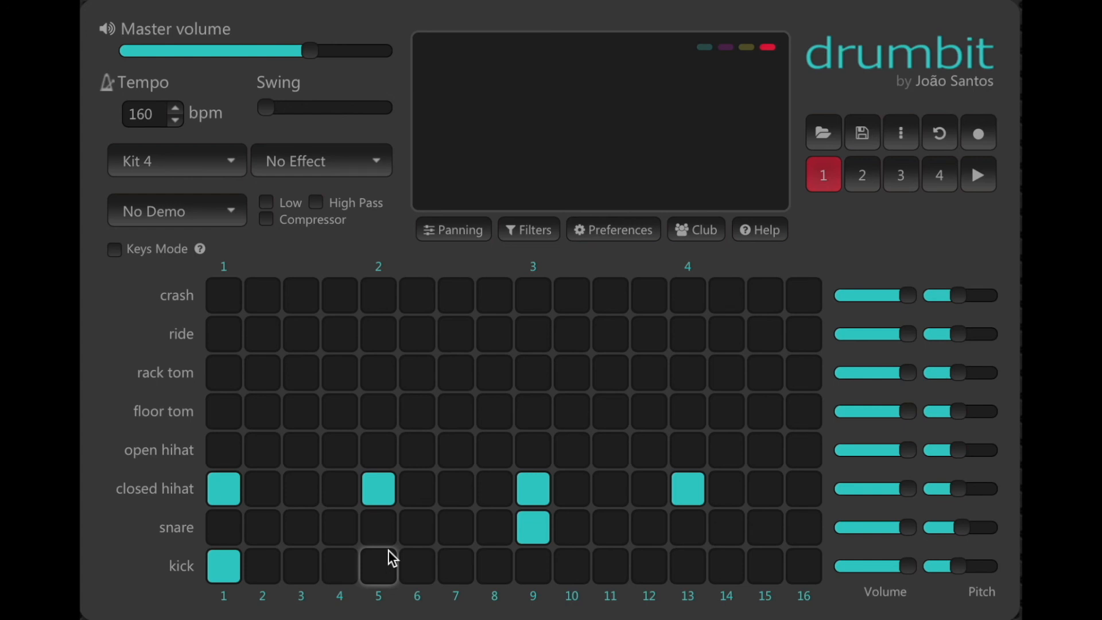
# Try closed hi-hat hits on steps 1 to 4, then clear the hi-hat from steps 1 to 4
pyautogui.click(208, 491)
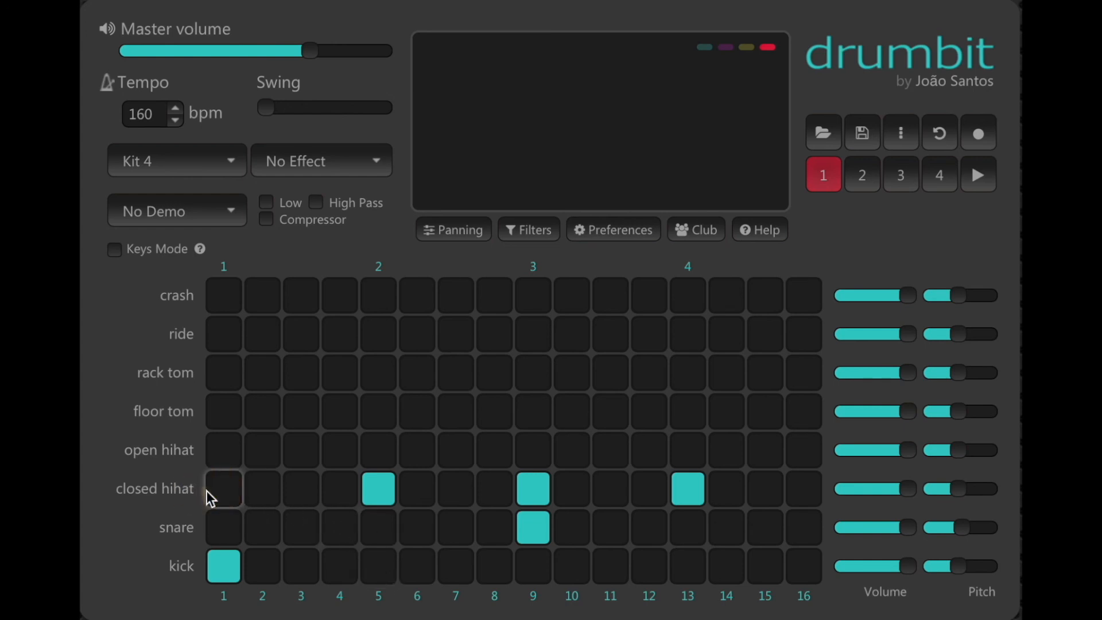
pyautogui.click(207, 491)
pyautogui.click(255, 492)
pyautogui.click(307, 496)
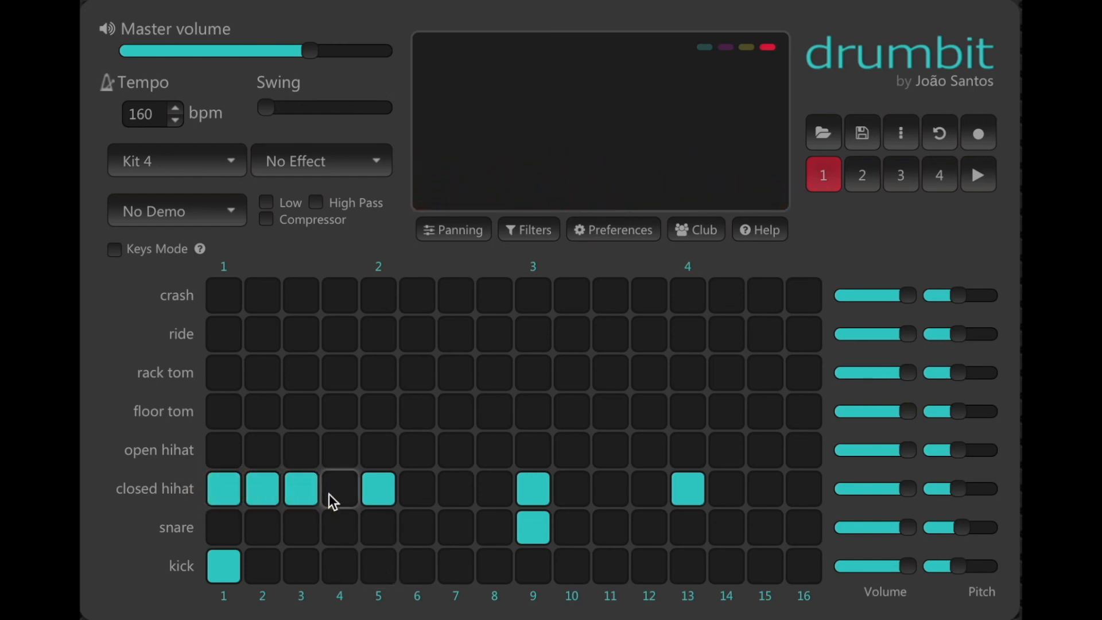
pyautogui.click(337, 489)
pyautogui.click(222, 487)
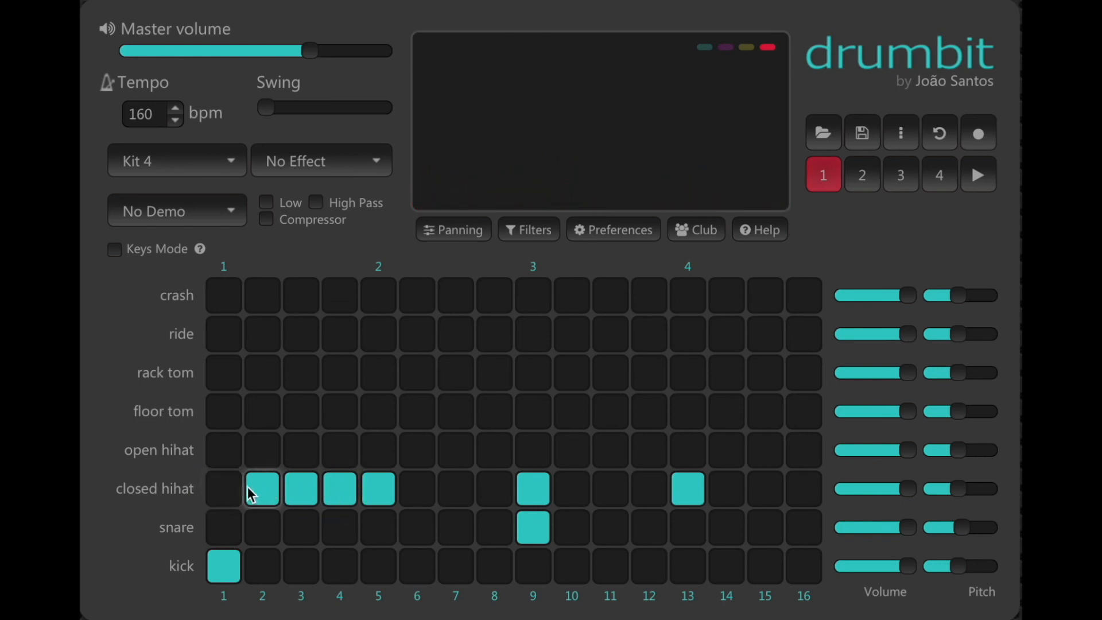
pyautogui.click(261, 488)
pyautogui.click(299, 487)
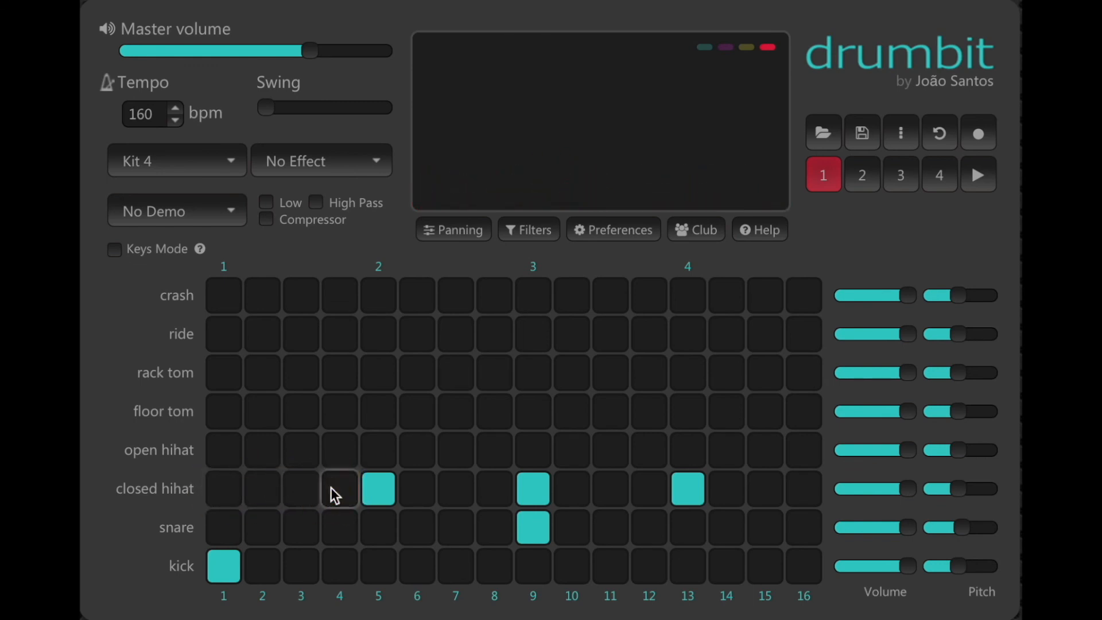